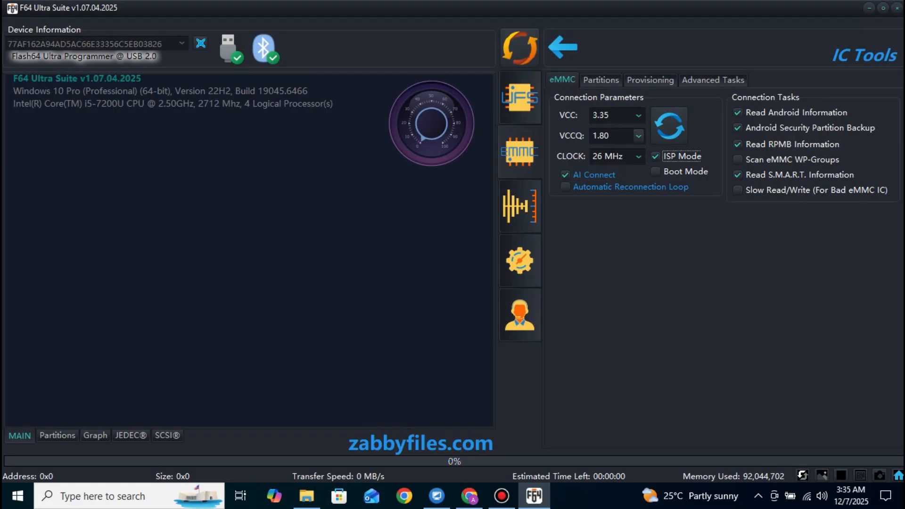
Set the eMMC connection's VCCQ to 2.50 and switch from AI Connect to Automatic Reconnection Loop.
{"action": "left_click", "coordinate": [639, 151]}
{"action": "left_click", "coordinate": [639, 151]}
{"action": "left_click", "coordinate": [639, 151]}
{"action": "left_click", "coordinate": [639, 150]}
{"action": "left_click", "coordinate": [639, 150]}
{"action": "left_click", "coordinate": [639, 151]}
{"action": "left_click", "coordinate": [639, 151]}
{"action": "left_click", "coordinate": [611, 151]}
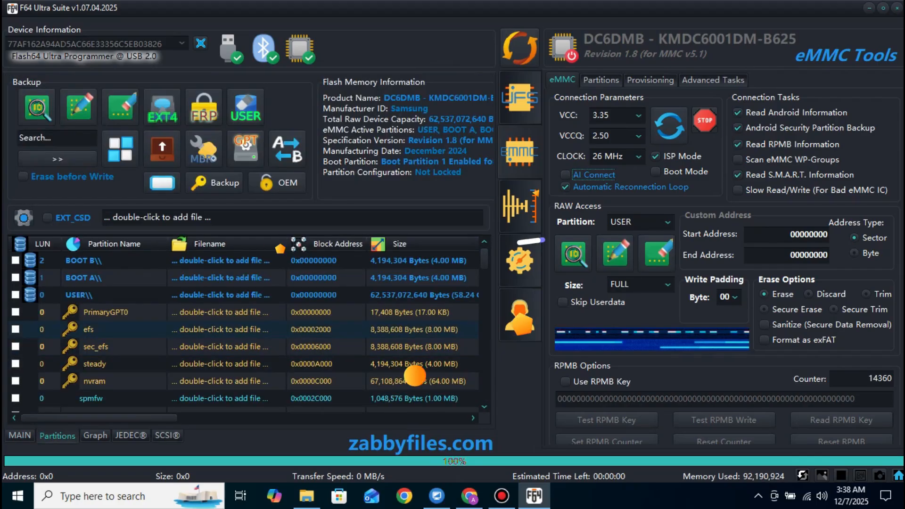
Mark the efs, sec_efs, nvram, protect1, protect2 and seccfg partitions for backup.
{"action": "left_click", "coordinate": [16, 329]}
{"action": "left_click", "coordinate": [15, 346]}
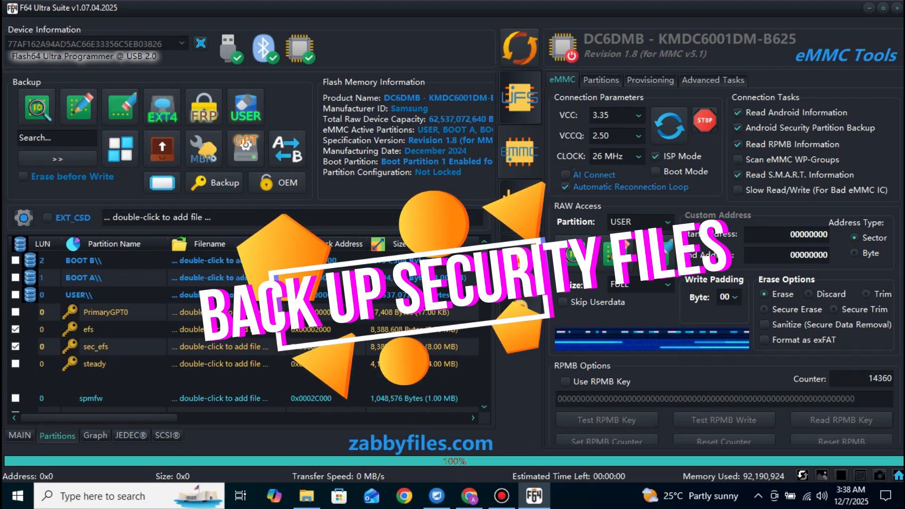
{"action": "left_click", "coordinate": [15, 381]}
{"action": "scroll", "coordinate": [250, 330], "scroll_direction": "down", "scroll_amount": 3}
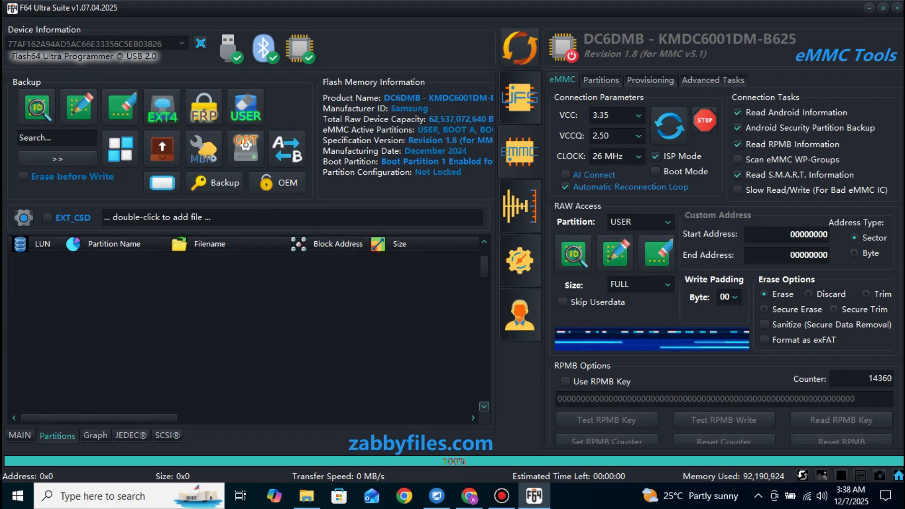
{"action": "scroll", "coordinate": [250, 330], "scroll_direction": "down", "scroll_amount": 2}
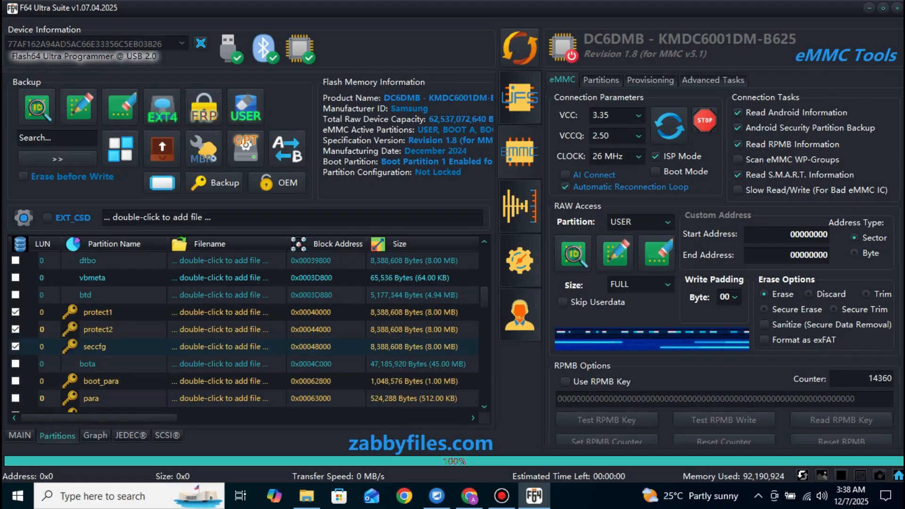
Add the nvcfg, nvdata, proinfo and sec1 partitions to the backup selection.
{"action": "left_click", "coordinate": [483, 406]}
{"action": "left_click_drag", "start_coordinate": [484, 406], "coordinate": [484, 407]}
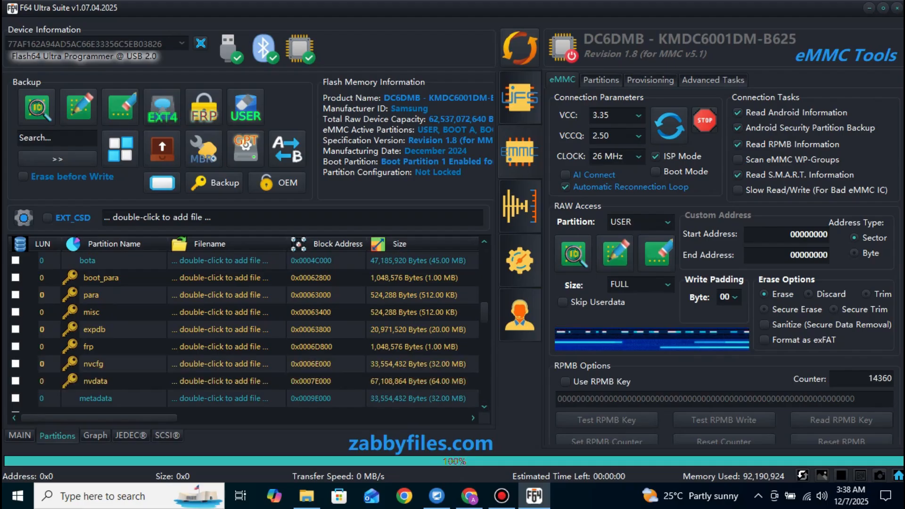
{"action": "left_click", "coordinate": [16, 381]}
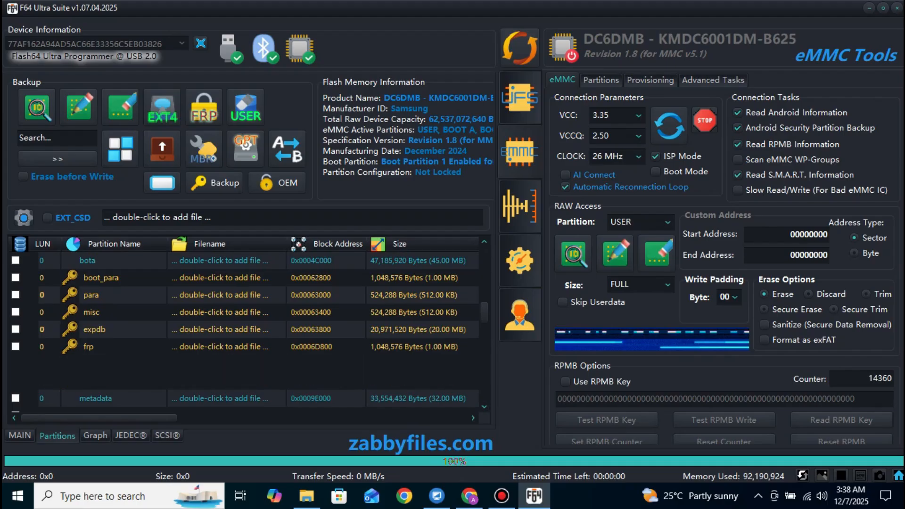
{"action": "left_click_drag", "start_coordinate": [484, 406], "coordinate": [484, 407]}
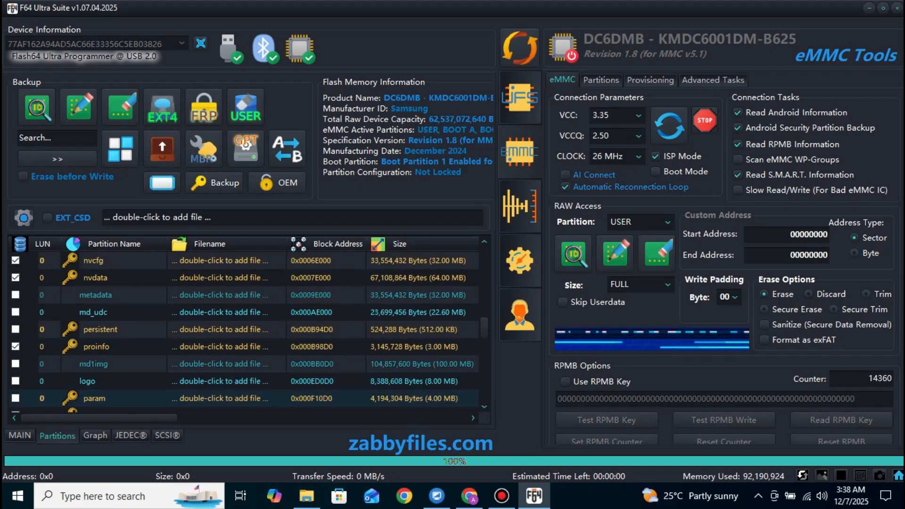
{"action": "left_click_drag", "start_coordinate": [484, 406], "coordinate": [484, 406]}
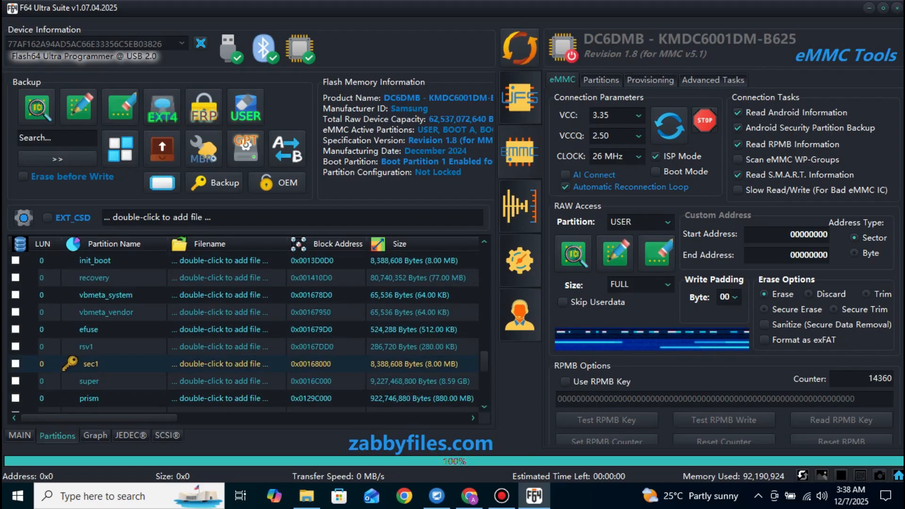
{"action": "left_click", "coordinate": [16, 363]}
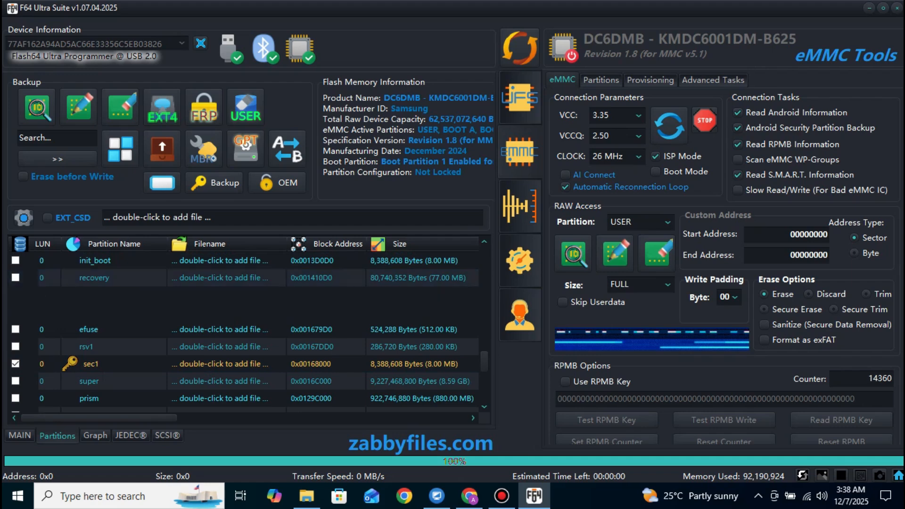
Read the marked security partitions and save them in the A05 U9 folder on the Desktop.
{"action": "left_click", "coordinate": [36, 107]}
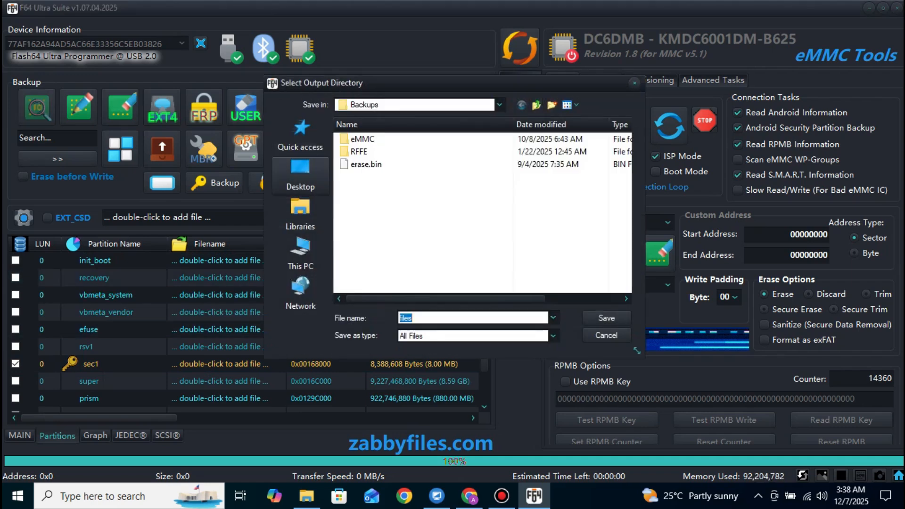
{"action": "left_click", "coordinate": [300, 174]}
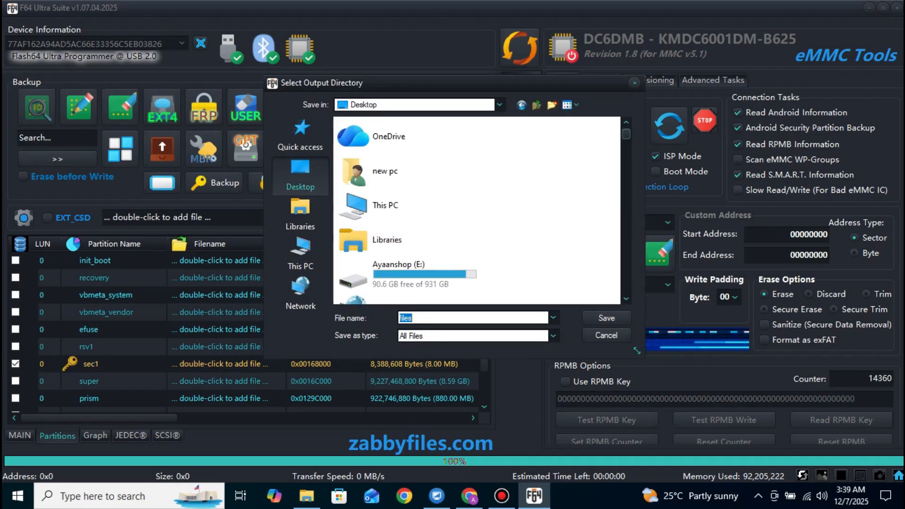
{"action": "scroll", "coordinate": [476, 210], "scroll_direction": "down", "scroll_amount": 15}
{"action": "scroll", "coordinate": [471, 198], "scroll_direction": "down", "scroll_amount": 5}
{"action": "scroll", "coordinate": [472, 198], "scroll_direction": "up", "scroll_amount": 3}
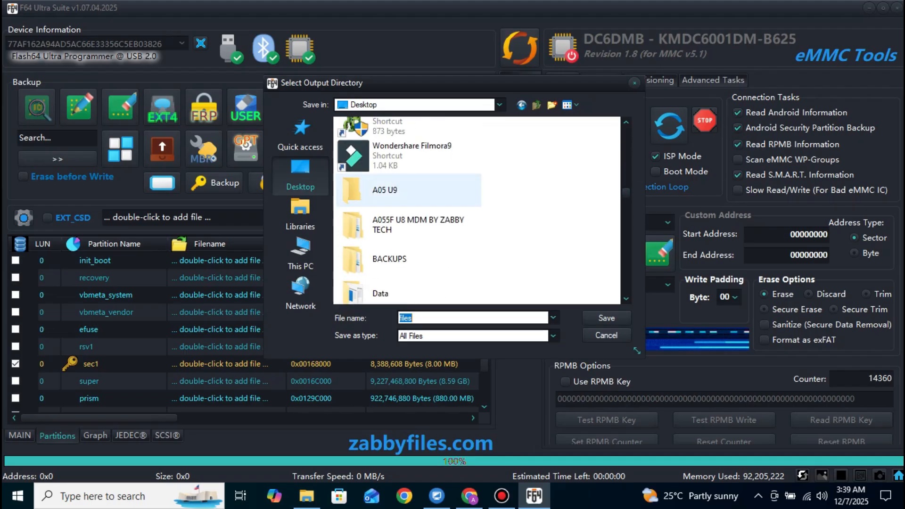
{"action": "left_click", "coordinate": [408, 190]}
{"action": "left_click", "coordinate": [606, 318]}
{"action": "left_click", "coordinate": [606, 319]}
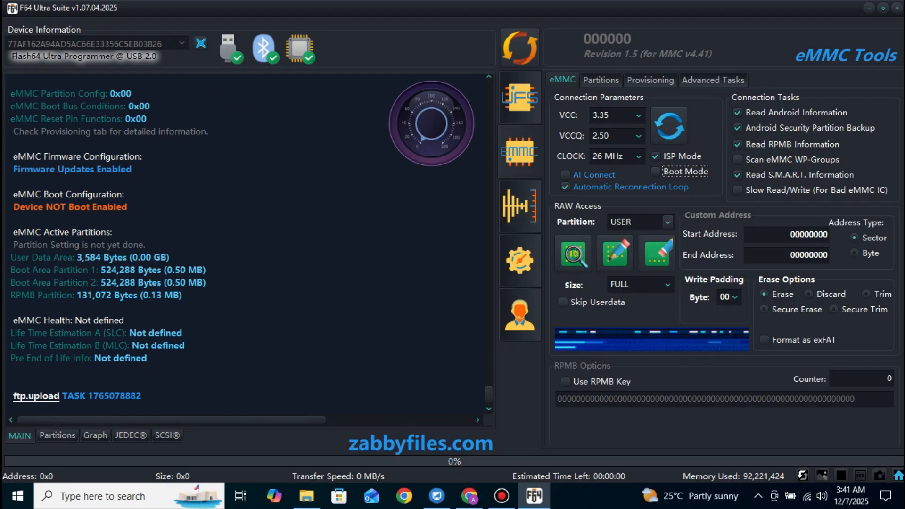
Write the first FFU_EMMC_SAMSUNG_DC6DMB file from the ffu folder to the chip's FFU partition, accepting the full factory reset.
{"action": "left_click", "coordinate": [667, 222]}
{"action": "left_click", "coordinate": [631, 293]}
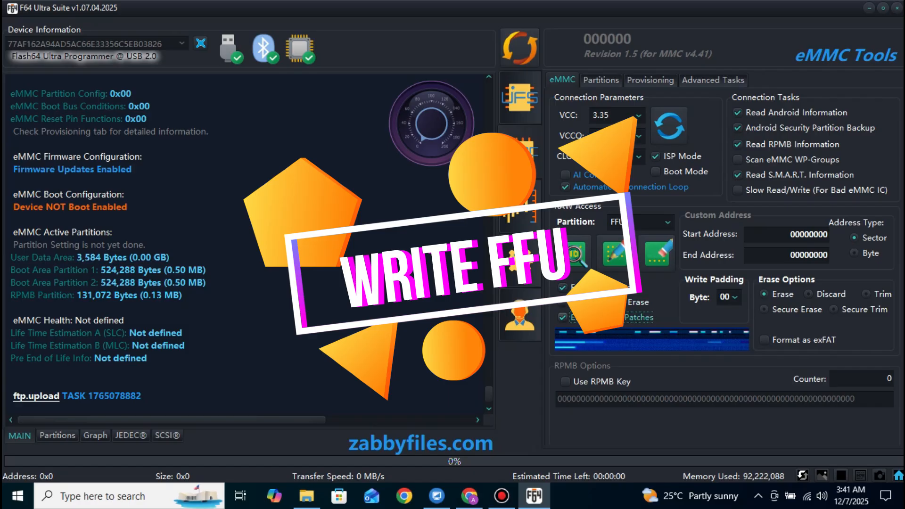
{"action": "left_click", "coordinate": [614, 254]}
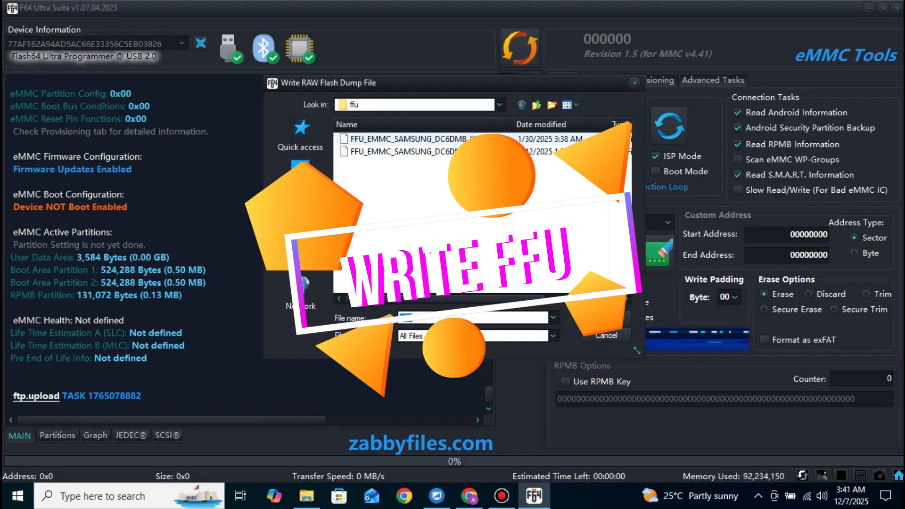
{"action": "double_click", "coordinate": [413, 139]}
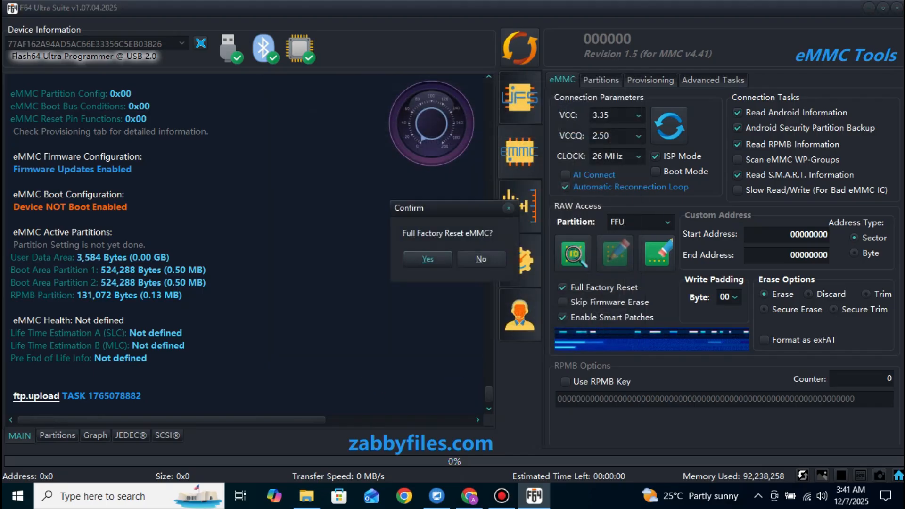
{"action": "left_click", "coordinate": [427, 259]}
{"action": "left_click", "coordinate": [427, 263]}
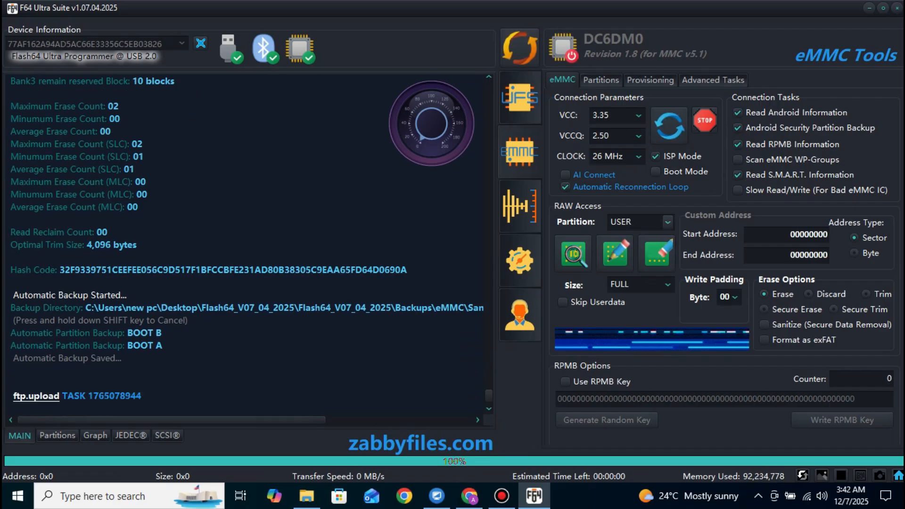
Choose EXT_CSD as the RAW access partition and start writing a file to it.
{"action": "left_click", "coordinate": [667, 222]}
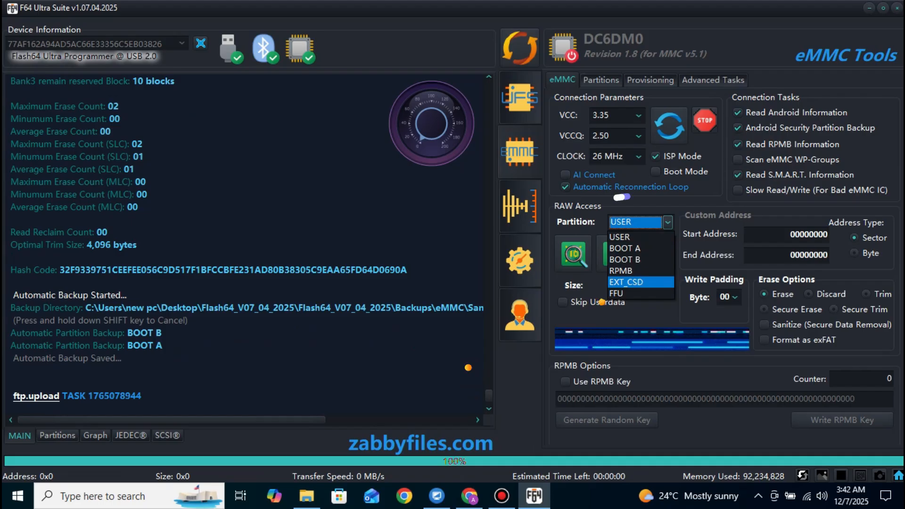
{"action": "left_click", "coordinate": [627, 282]}
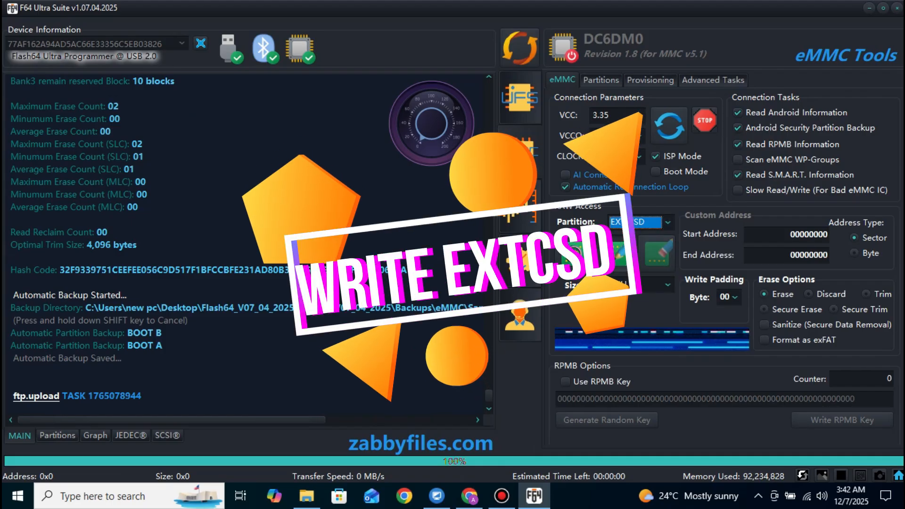
{"action": "left_click", "coordinate": [616, 253]}
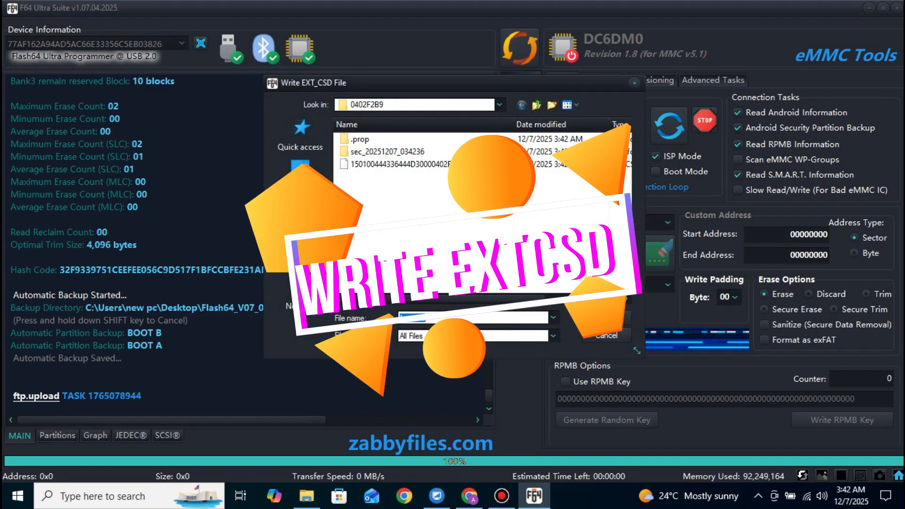
{"action": "left_click", "coordinate": [300, 255]}
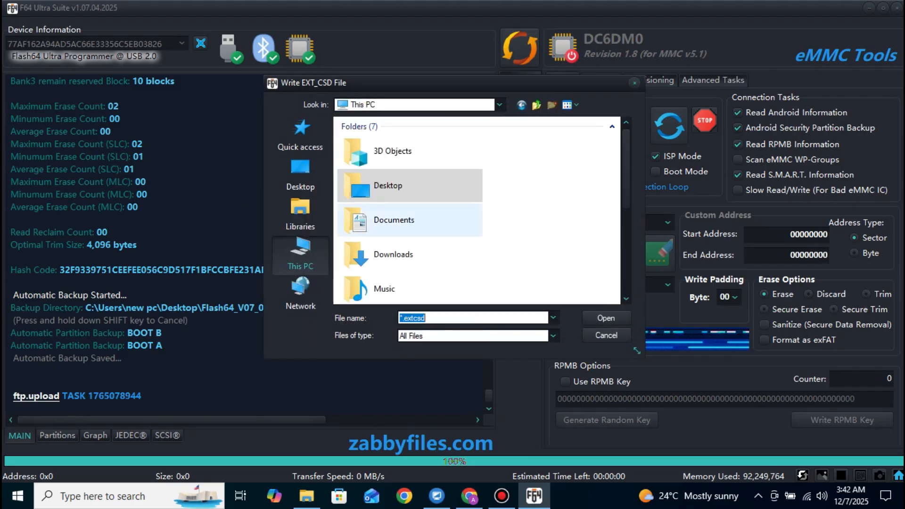
{"action": "double_click", "coordinate": [377, 254]}
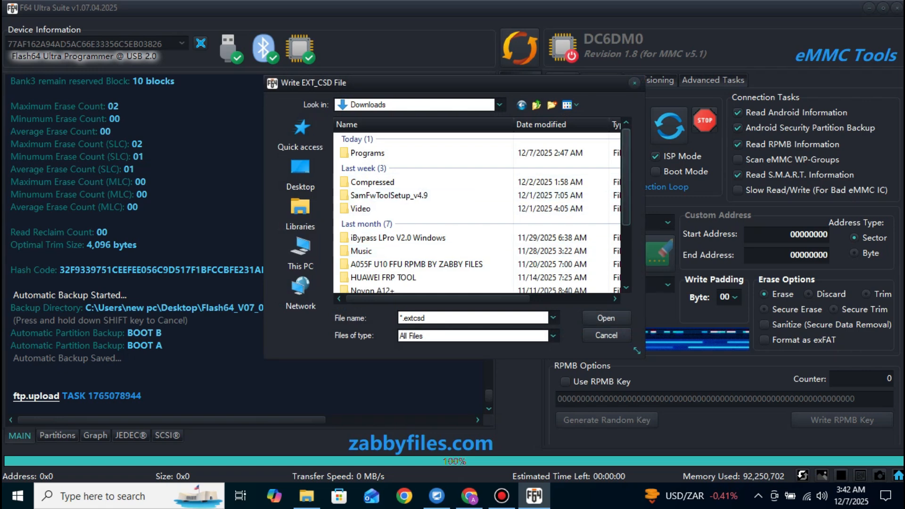
{"action": "scroll", "coordinate": [476, 212], "scroll_direction": "down", "scroll_amount": 2}
{"action": "scroll", "coordinate": [475, 212], "scroll_direction": "up", "scroll_amount": 2}
{"action": "scroll", "coordinate": [476, 212], "scroll_direction": "down", "scroll_amount": 2}
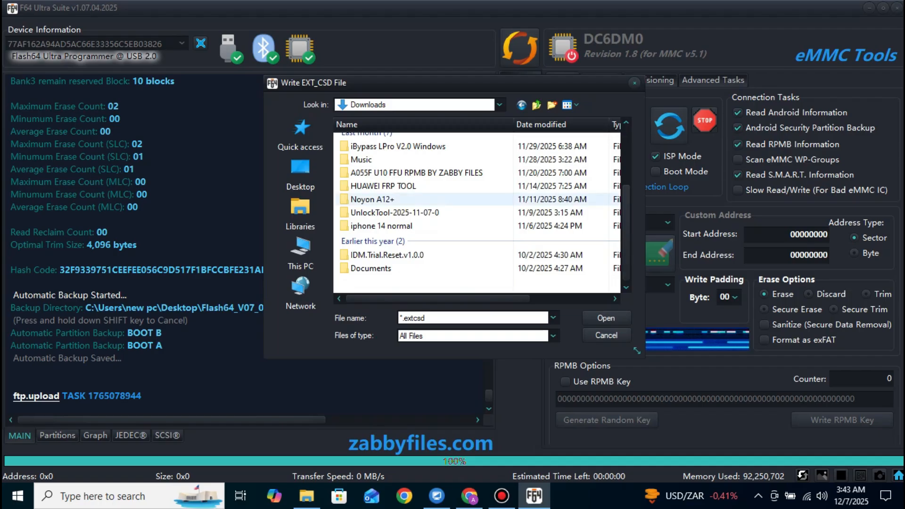
{"action": "left_click", "coordinate": [372, 198]}
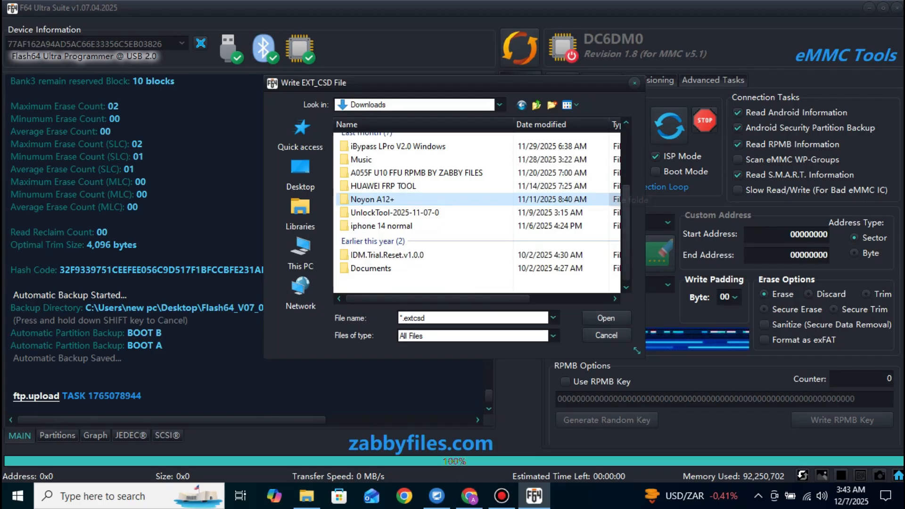
{"action": "key", "text": "Return"}
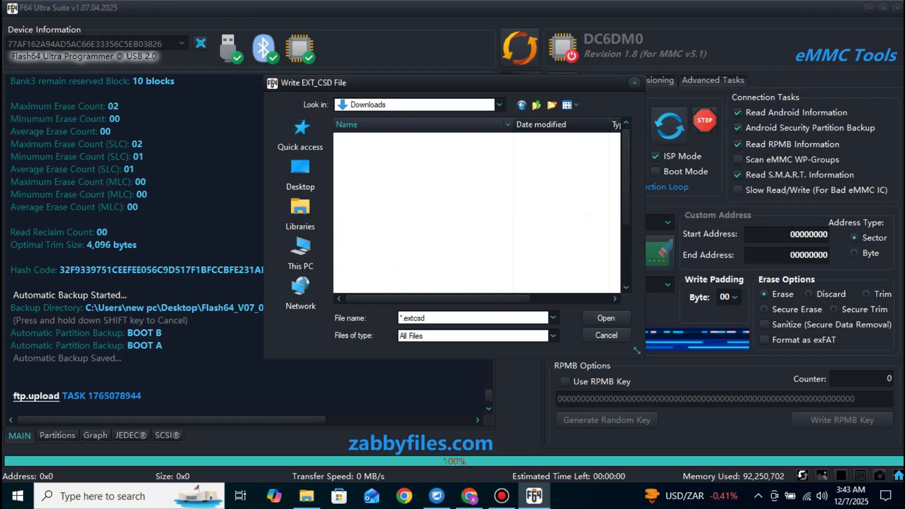
Write EXT CSD ZABBYFILES.COM U9.extcsd from the EXT folder in the Desktop's OFICIAL U9 Zabby Files folder, including OTP items.
{"action": "left_click", "coordinate": [300, 172]}
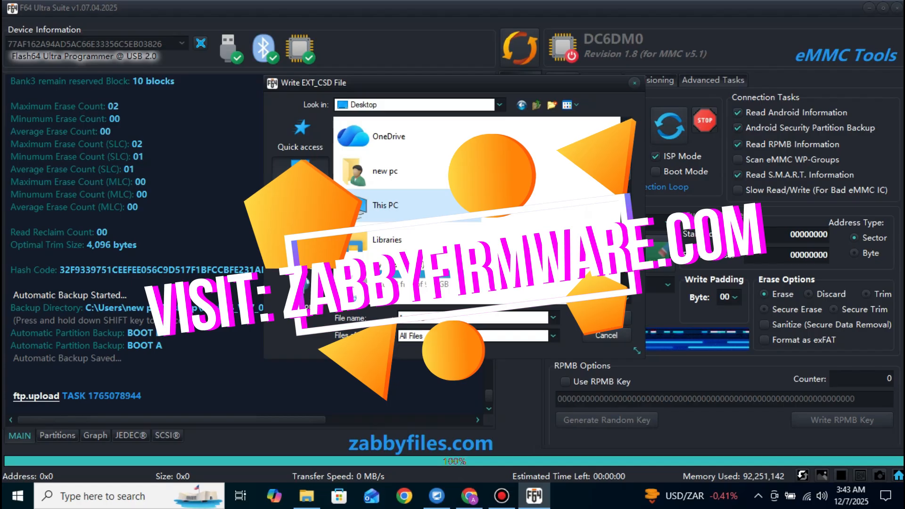
{"action": "scroll", "coordinate": [476, 213], "scroll_direction": "down", "scroll_amount": 3}
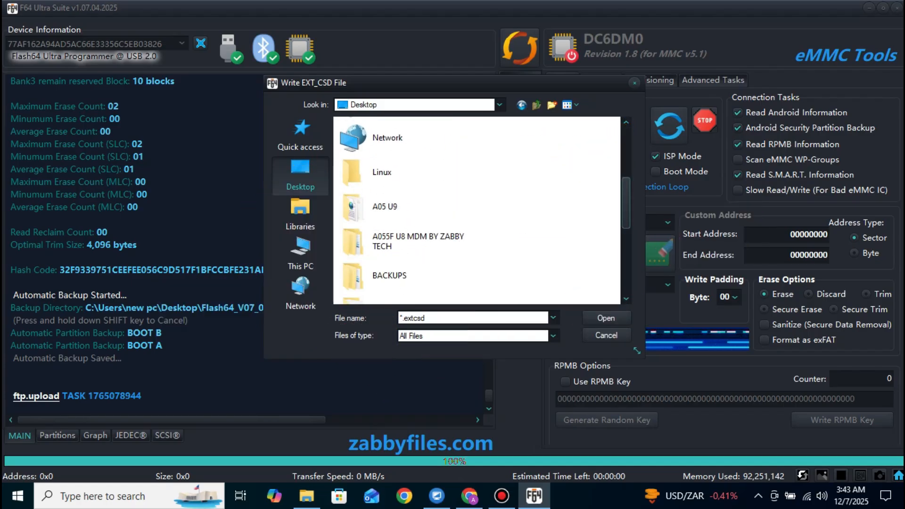
{"action": "scroll", "coordinate": [476, 210], "scroll_direction": "down", "scroll_amount": 3}
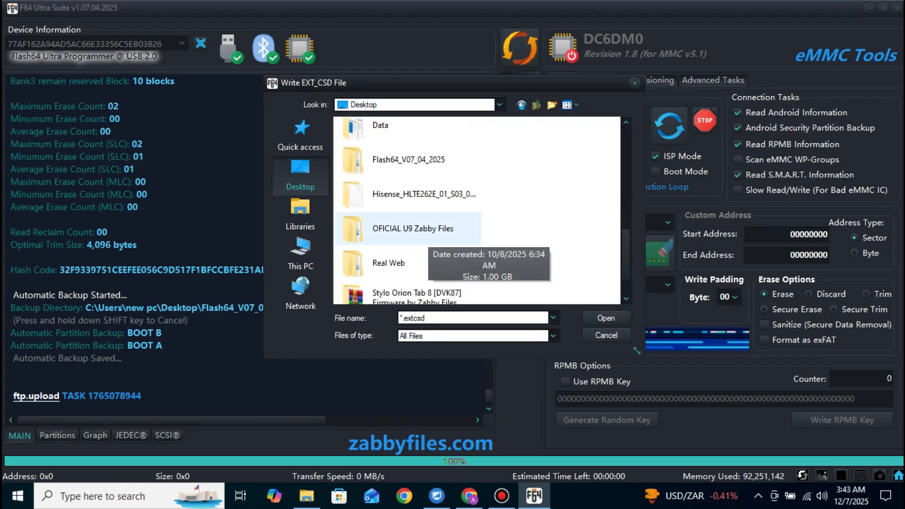
{"action": "double_click", "coordinate": [415, 228]}
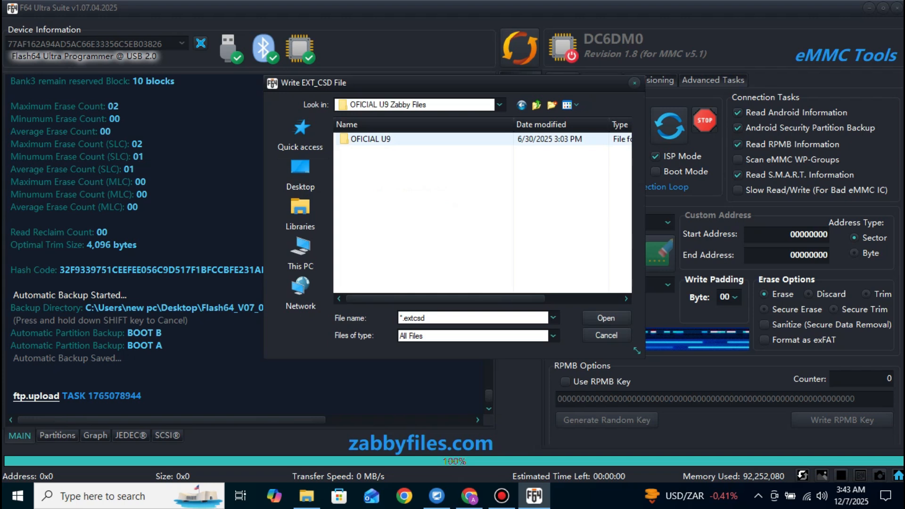
{"action": "double_click", "coordinate": [370, 139]}
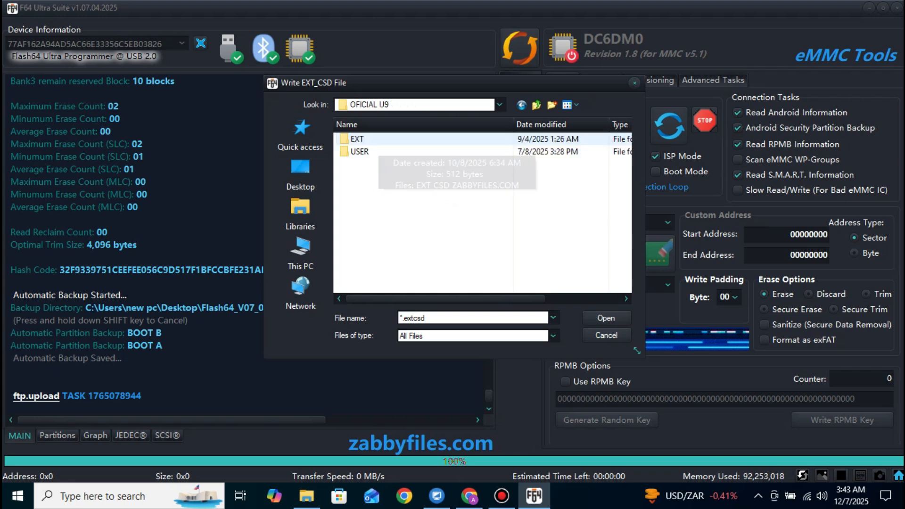
{"action": "double_click", "coordinate": [371, 138]}
{"action": "double_click", "coordinate": [370, 138]}
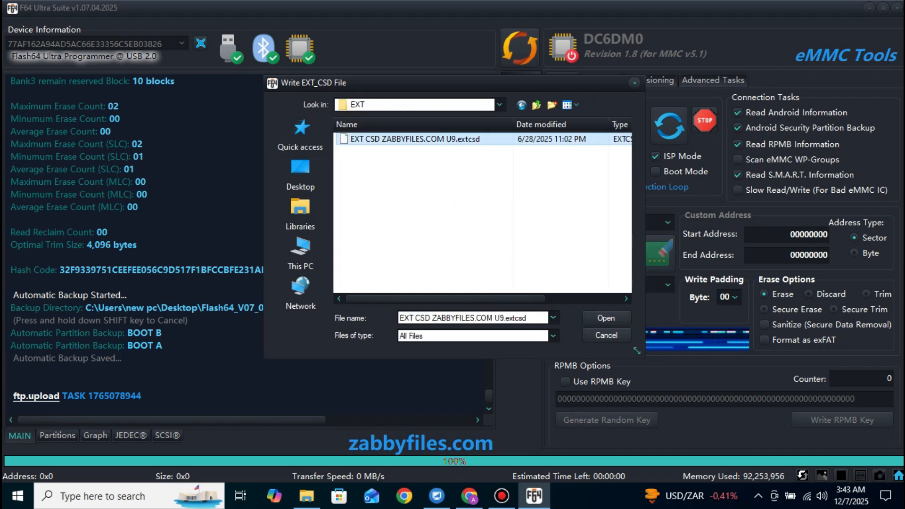
{"action": "key", "text": "Return"}
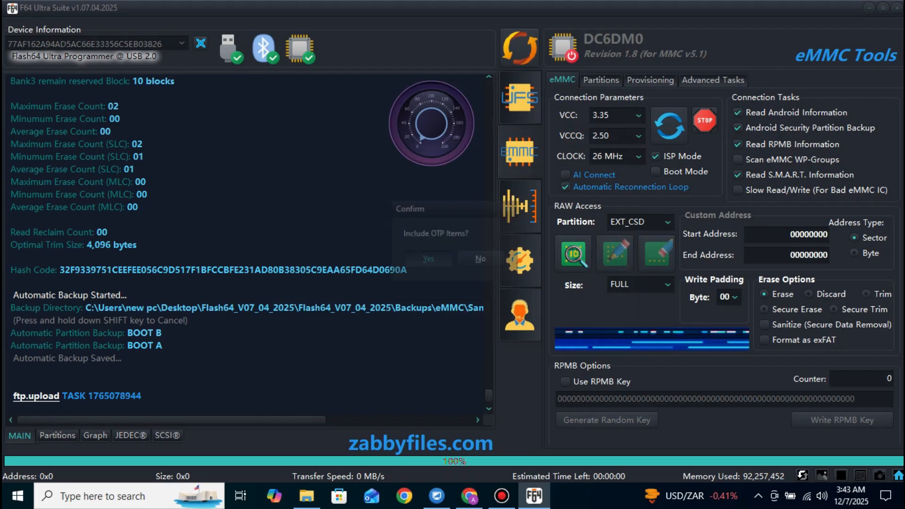
{"action": "key", "text": "Return"}
{"action": "key", "text": "Return"}
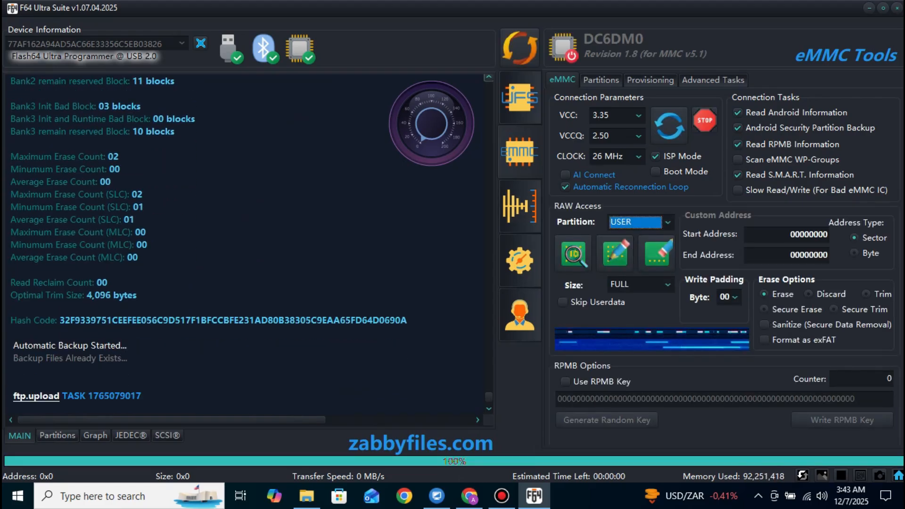
{"action": "scroll", "coordinate": [245, 246], "scroll_direction": "up", "scroll_amount": 3}
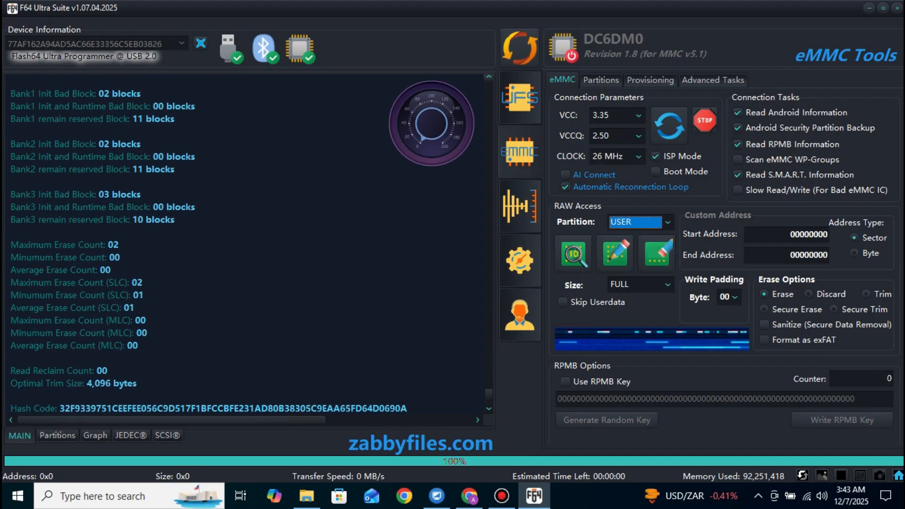
{"action": "scroll", "coordinate": [245, 243], "scroll_direction": "up", "scroll_amount": 1}
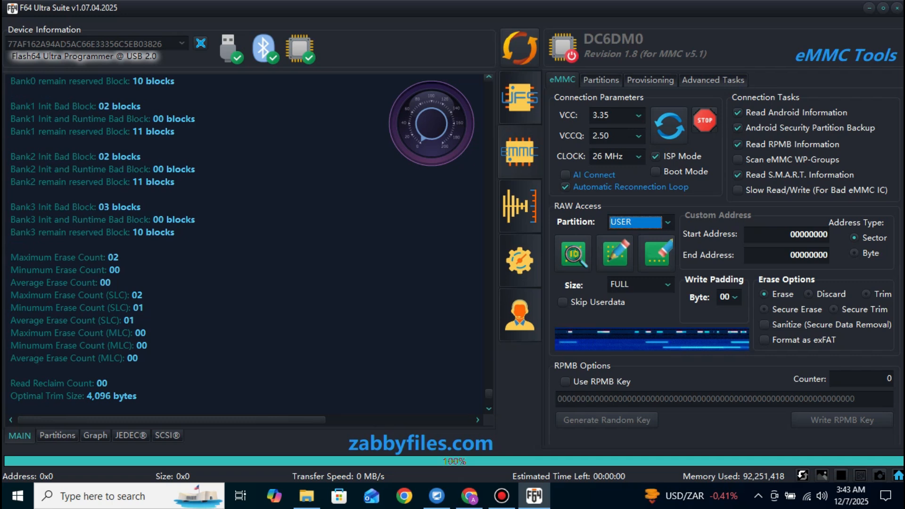
Examine the log's chip details, health report and backup entries, and check the file name in the Extended CSD write task.
{"action": "scroll", "coordinate": [245, 244], "scroll_direction": "up", "scroll_amount": 1}
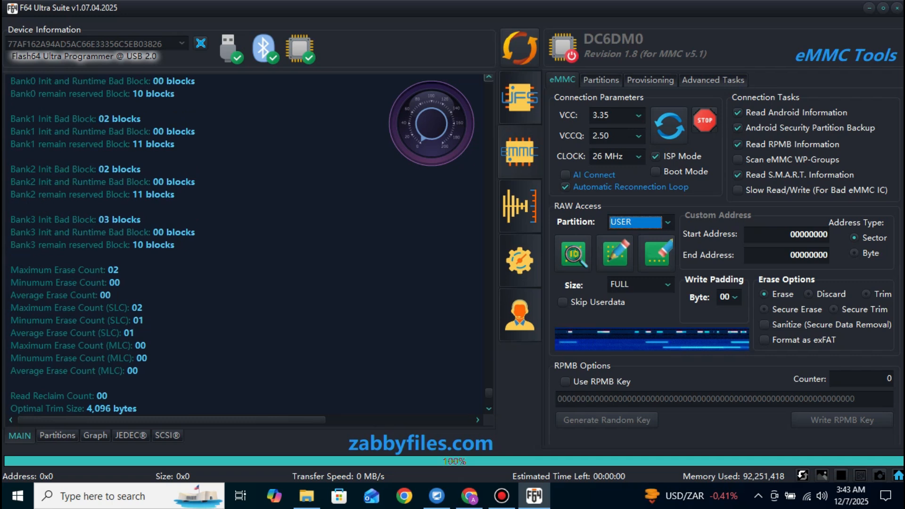
{"action": "scroll", "coordinate": [245, 243], "scroll_direction": "up", "scroll_amount": 1}
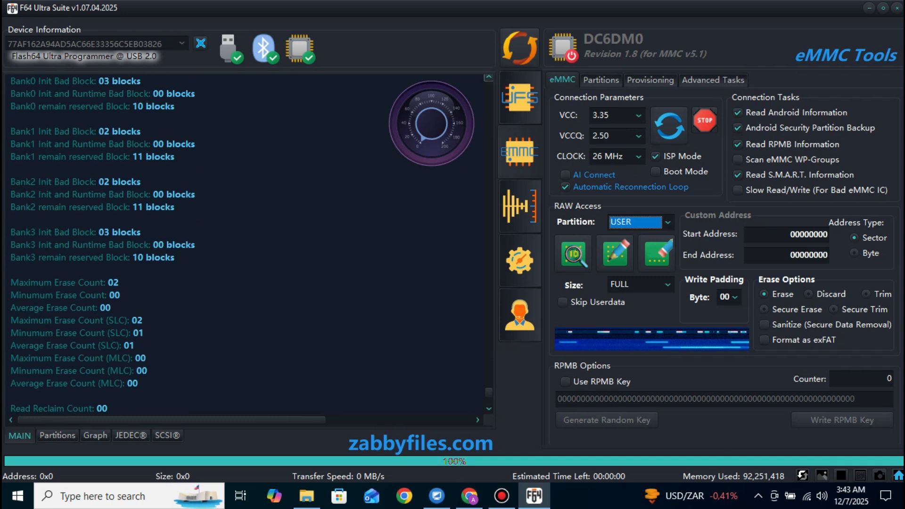
{"action": "scroll", "coordinate": [245, 243], "scroll_direction": "up", "scroll_amount": 19}
{"action": "scroll", "coordinate": [245, 243], "scroll_direction": "up", "scroll_amount": 17}
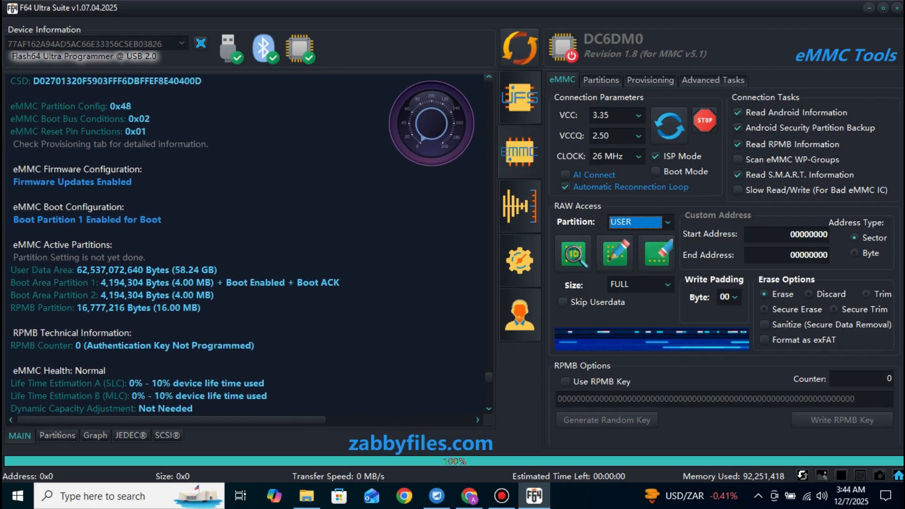
{"action": "scroll", "coordinate": [245, 243], "scroll_direction": "up", "scroll_amount": 2}
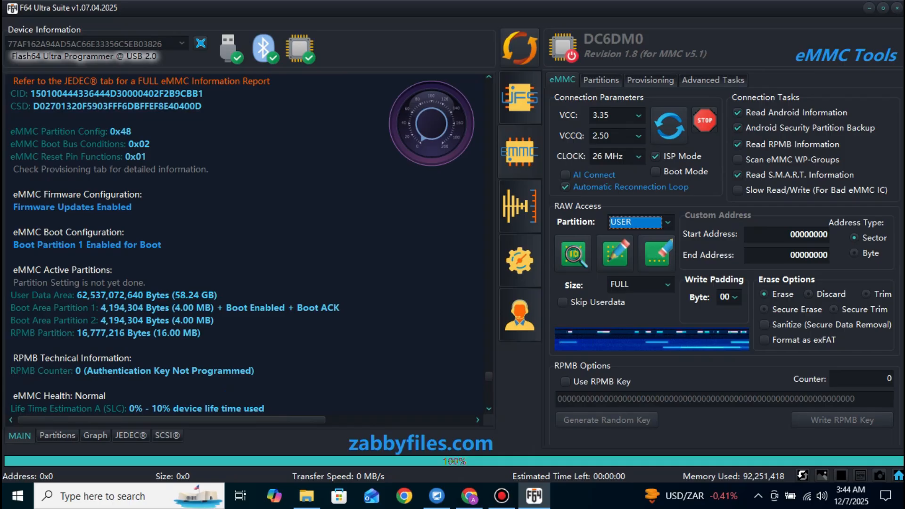
{"action": "scroll", "coordinate": [245, 243], "scroll_direction": "up", "scroll_amount": 20}
{"action": "scroll", "coordinate": [245, 243], "scroll_direction": "up", "scroll_amount": 11}
{"action": "scroll", "coordinate": [245, 243], "scroll_direction": "up", "scroll_amount": 8}
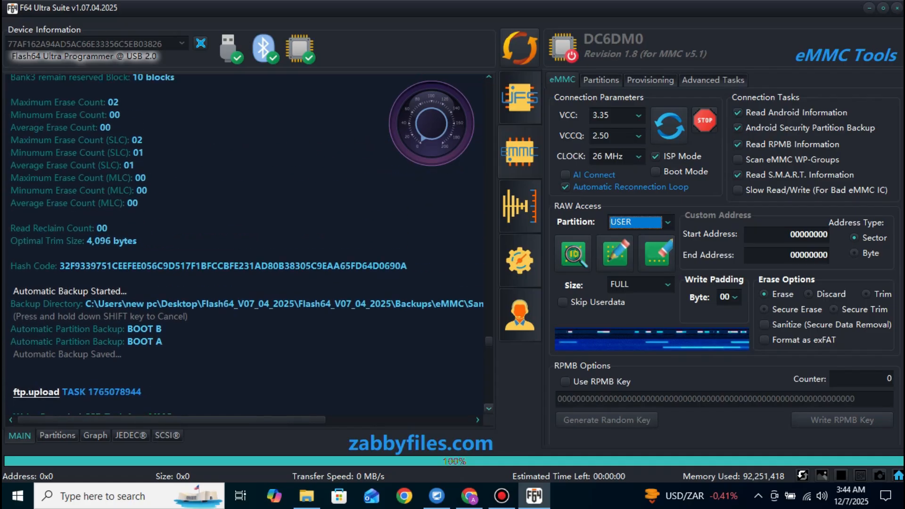
{"action": "scroll", "coordinate": [252, 243], "scroll_direction": "down", "scroll_amount": 4}
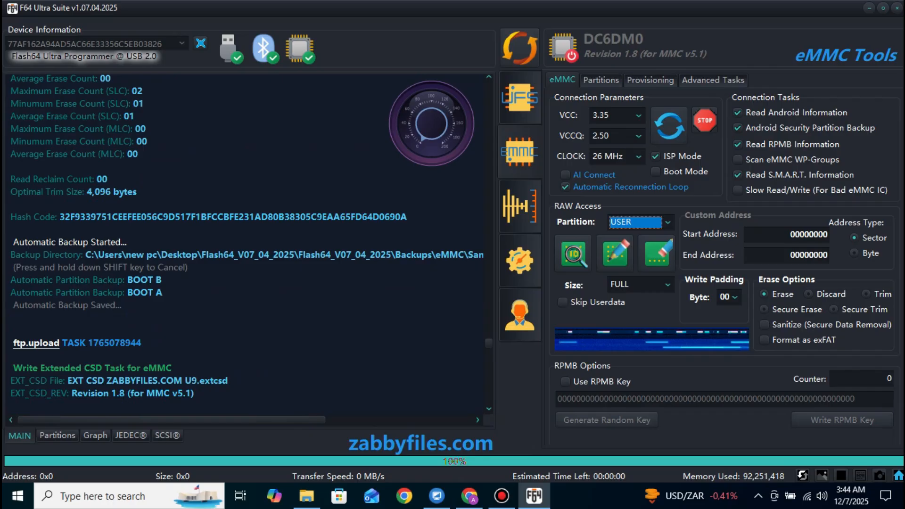
{"action": "left_click", "coordinate": [228, 381]}
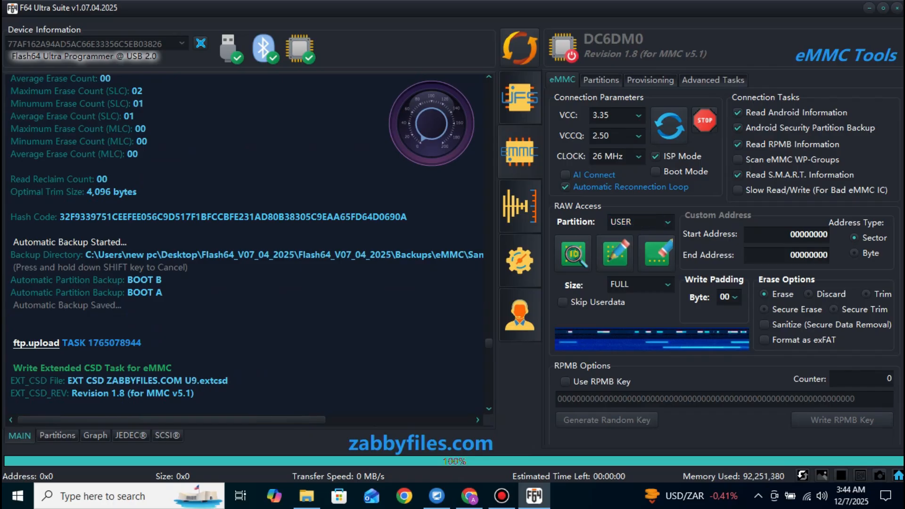
{"action": "left_click_drag", "start_coordinate": [182, 380], "coordinate": [106, 380]}
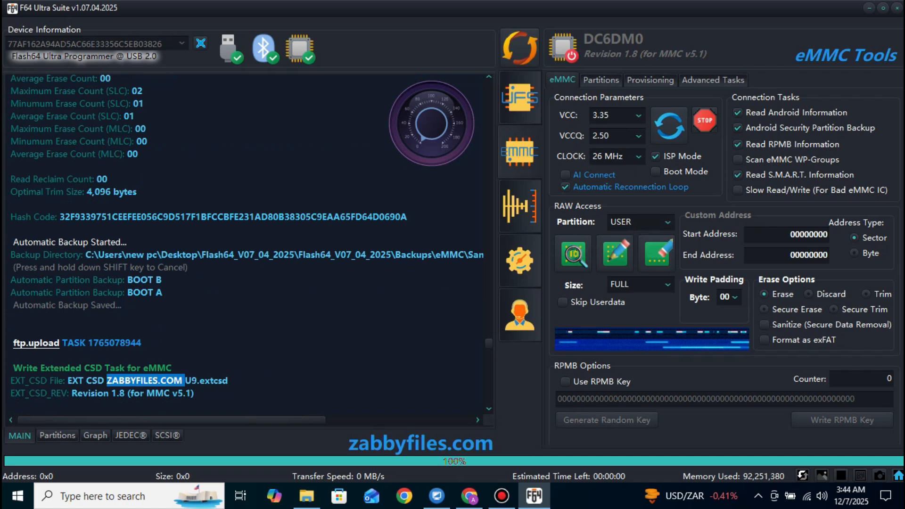
{"action": "left_click", "coordinate": [229, 381]}
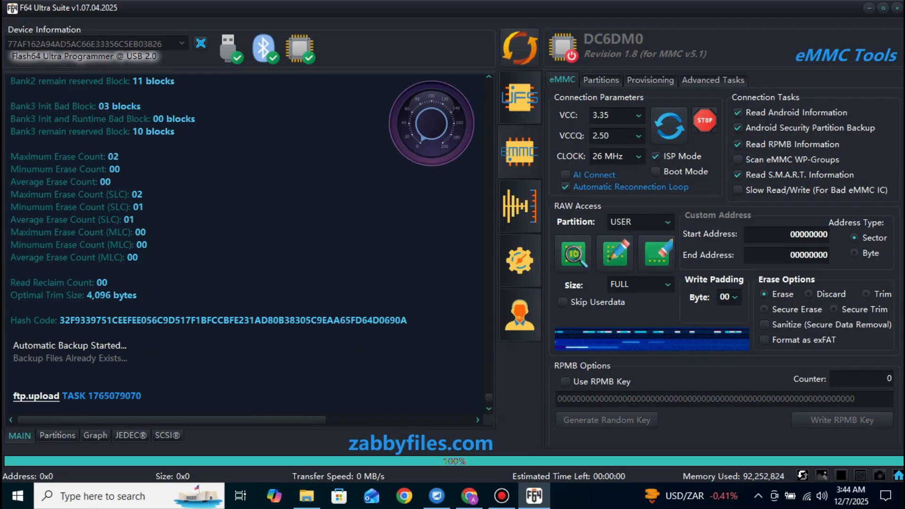
{"action": "left_click", "coordinate": [615, 253]}
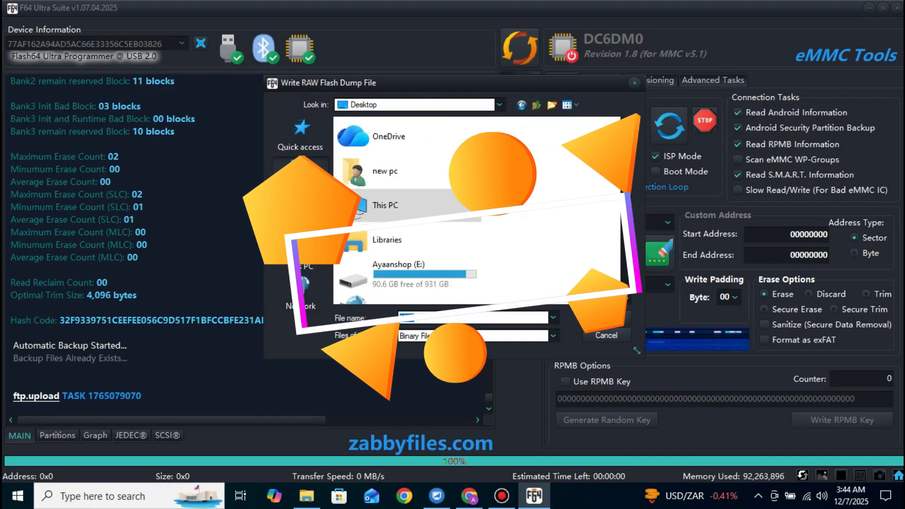
{"action": "scroll", "coordinate": [476, 210], "scroll_direction": "down", "scroll_amount": 3}
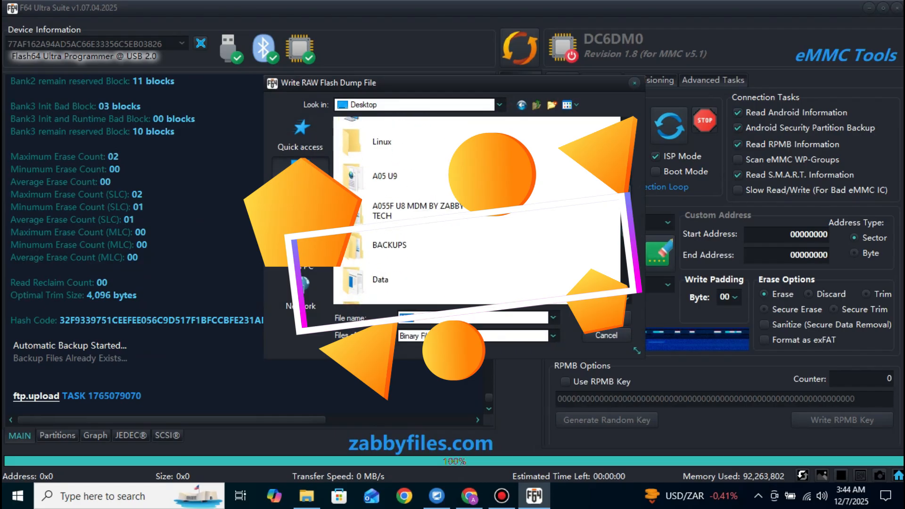
{"action": "scroll", "coordinate": [476, 207], "scroll_direction": "down", "scroll_amount": 2}
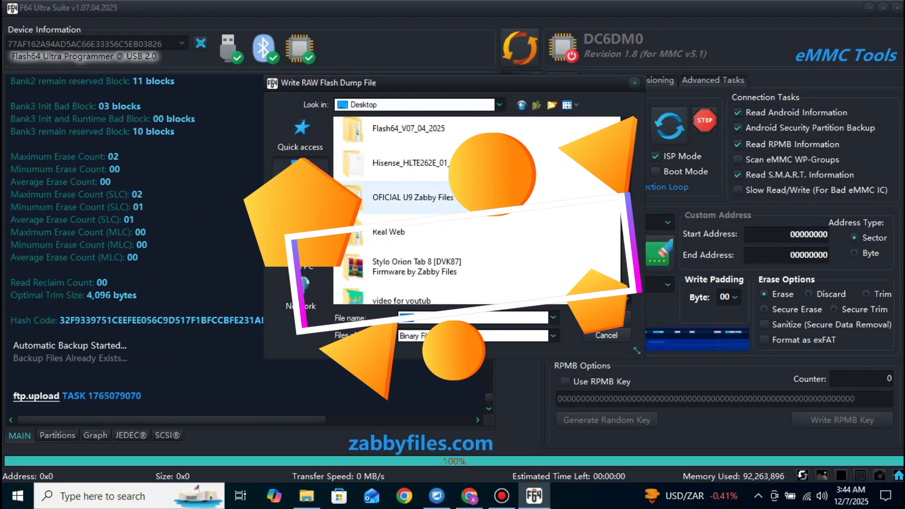
{"action": "double_click", "coordinate": [413, 197]}
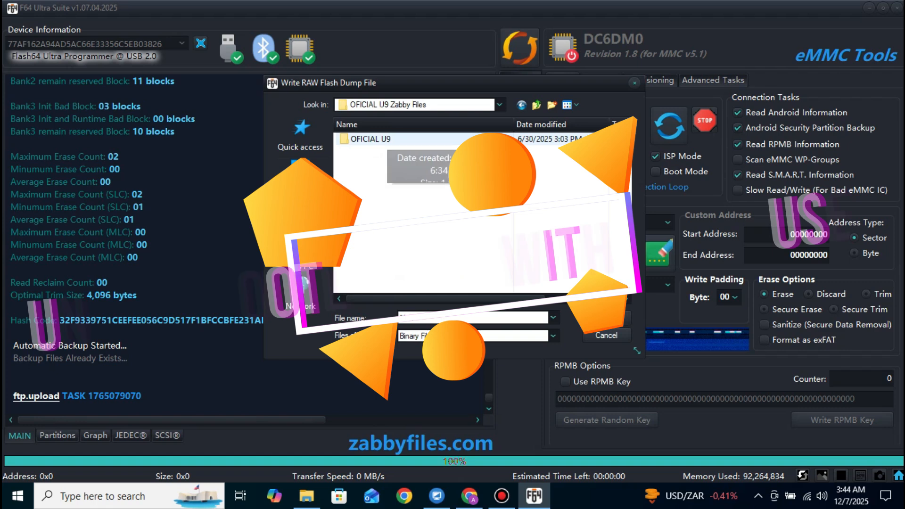
{"action": "double_click", "coordinate": [476, 152]}
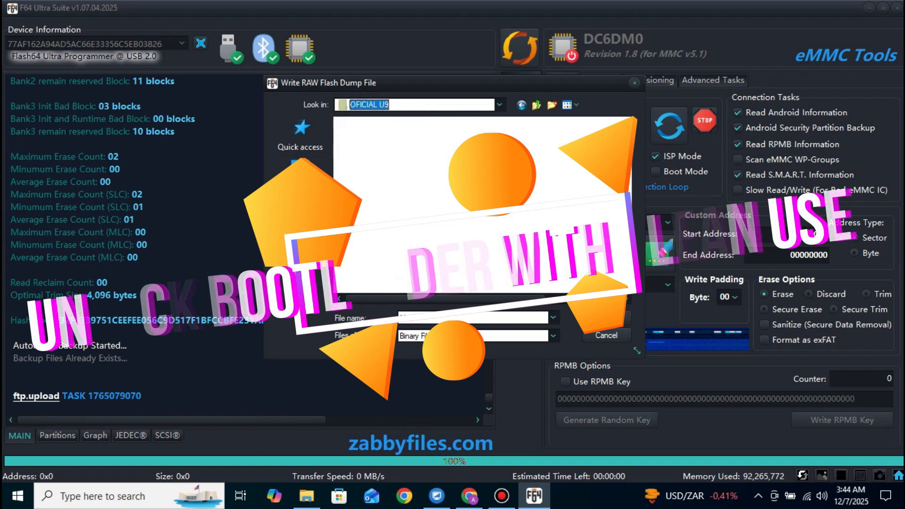
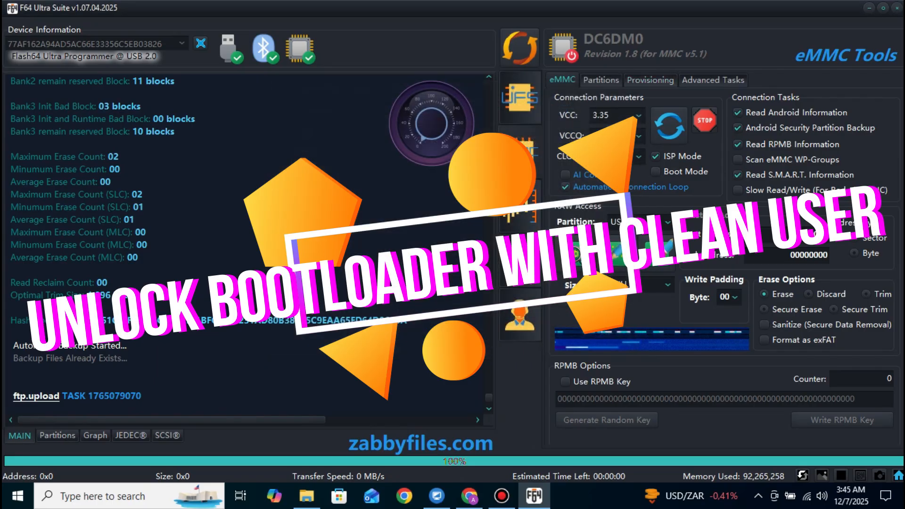
Set the clock to 104 MHz and write A055F U9 USER CLEAN.bin from the OFICIAL U9 folder's USER subfolder to the USER partition.
{"action": "left_click", "coordinate": [639, 156]}
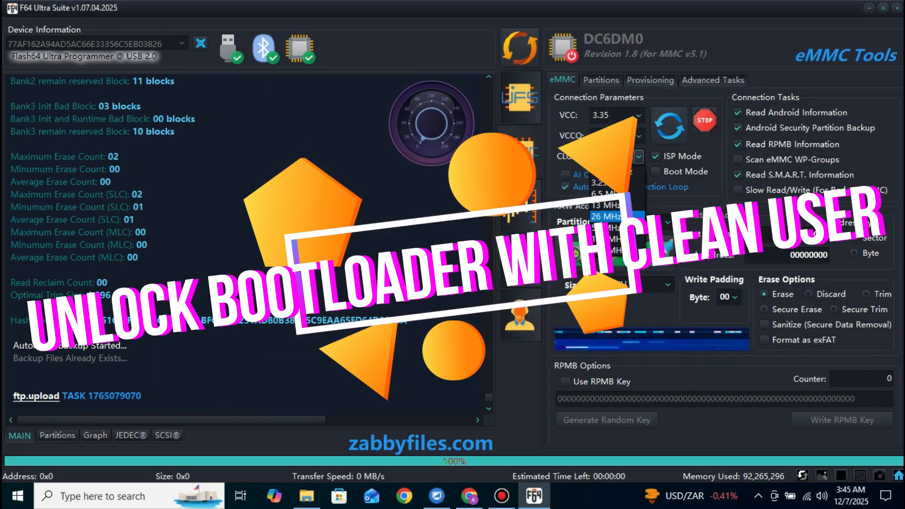
{"action": "key", "text": "Return"}
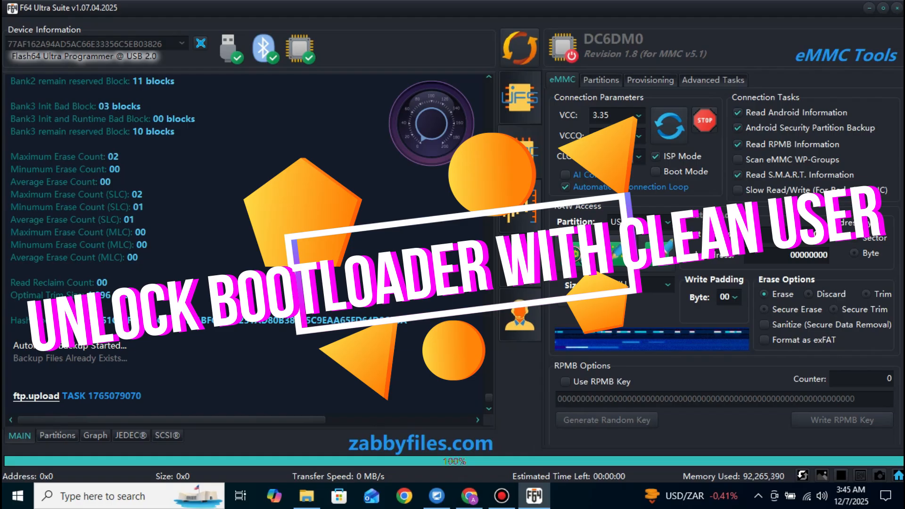
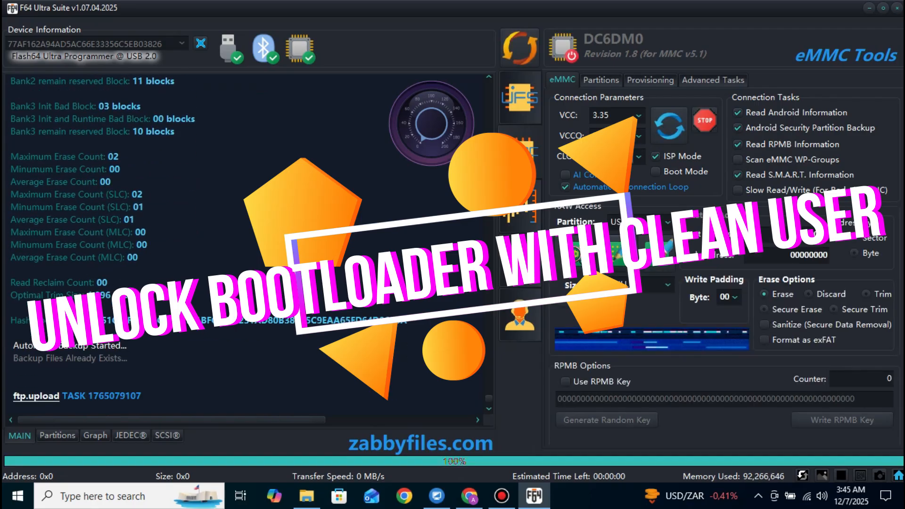
{"action": "left_click", "coordinate": [617, 254]}
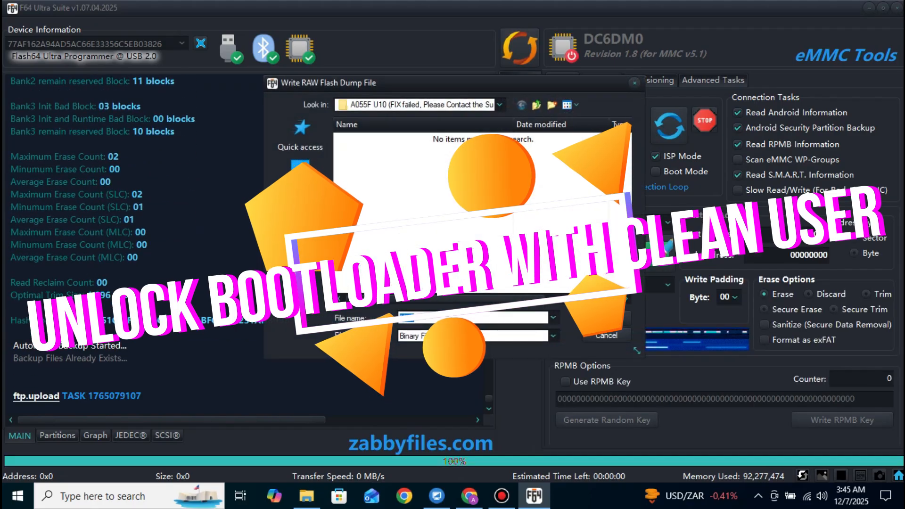
{"action": "left_click", "coordinate": [499, 105]}
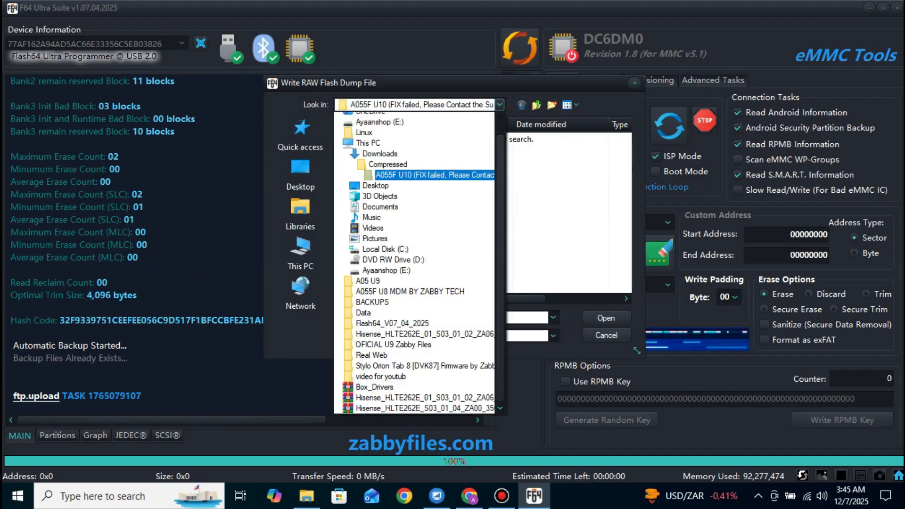
{"action": "key", "text": "Up"}
{"action": "key", "text": "Up"}
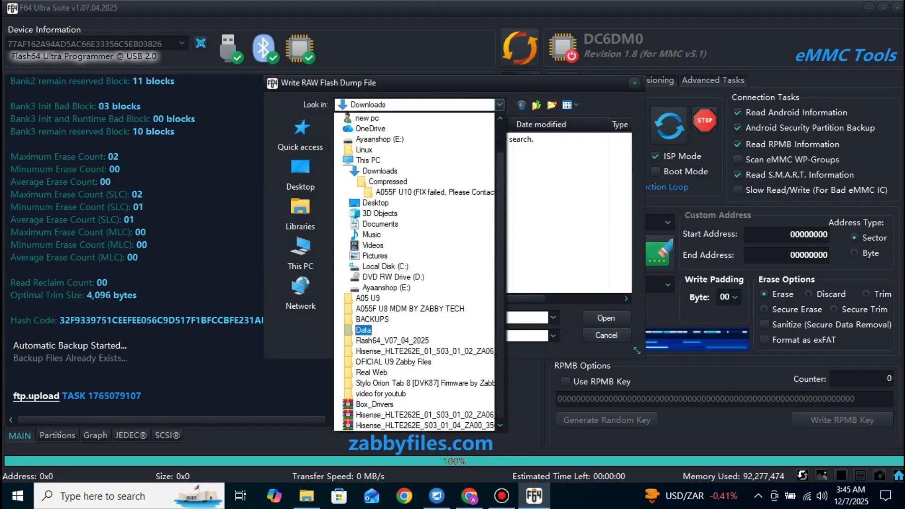
{"action": "key", "text": "Down"}
{"action": "key", "text": "Return"}
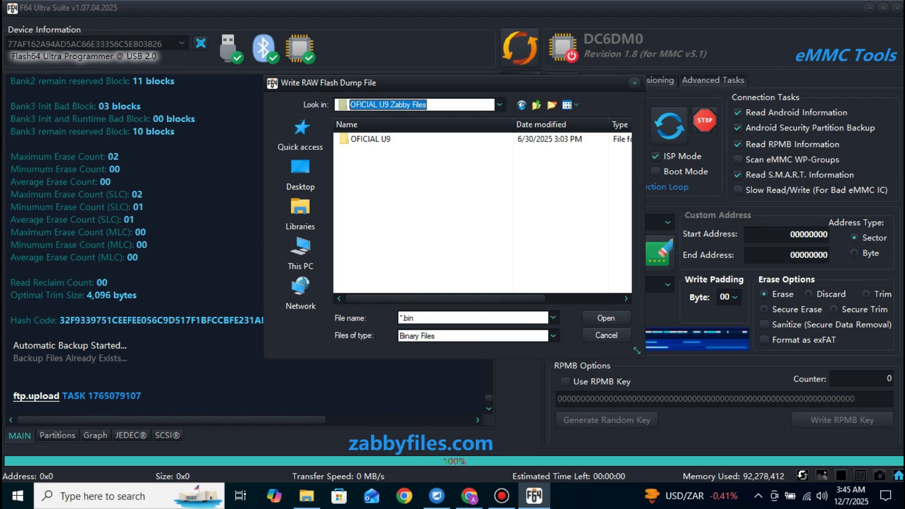
{"action": "double_click", "coordinate": [363, 139]}
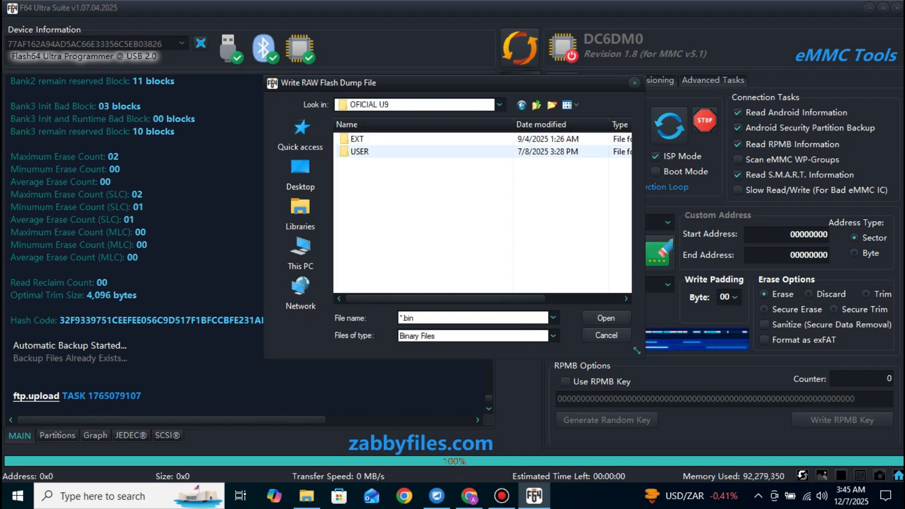
{"action": "double_click", "coordinate": [359, 151]}
{"action": "double_click", "coordinate": [377, 139]}
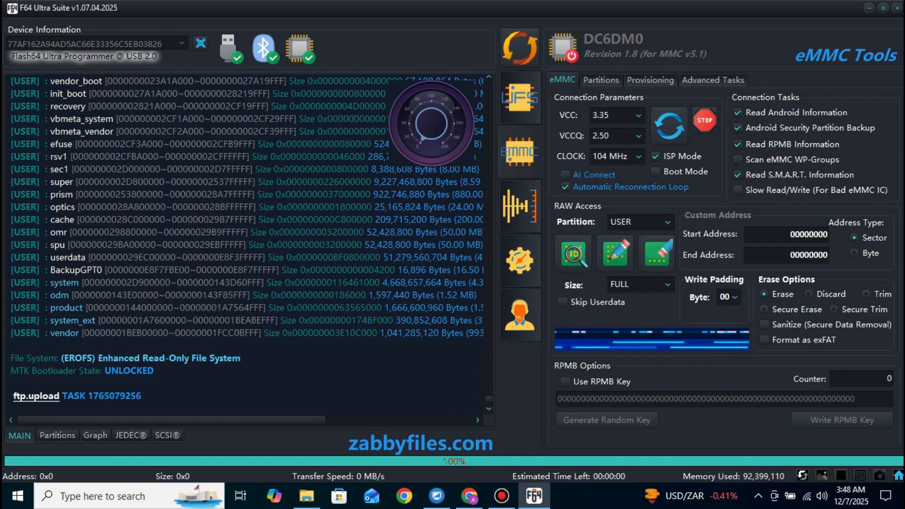
In the partition table, load the CSC_OJM_A055FOJM9CYE3 file from the SAMFW.COM_SM-A055F_XFA firmware folder under FIRMWARES, SAMSUNG, A055F on drive E.
{"action": "left_click", "coordinate": [57, 435]}
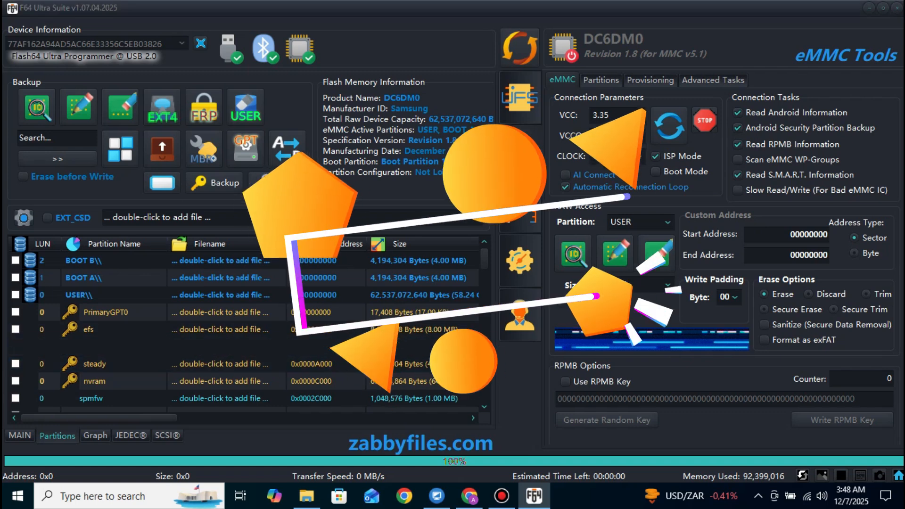
{"action": "double_click", "coordinate": [220, 347]}
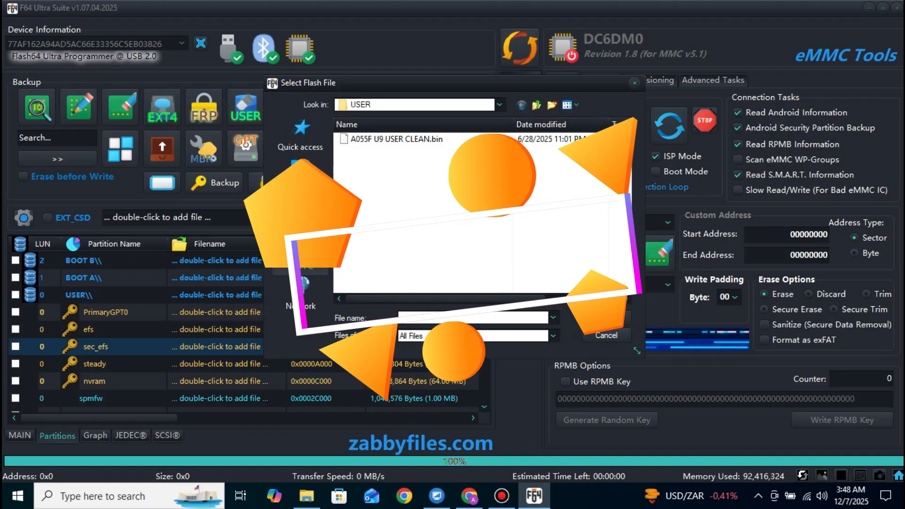
{"action": "left_click", "coordinate": [308, 257]}
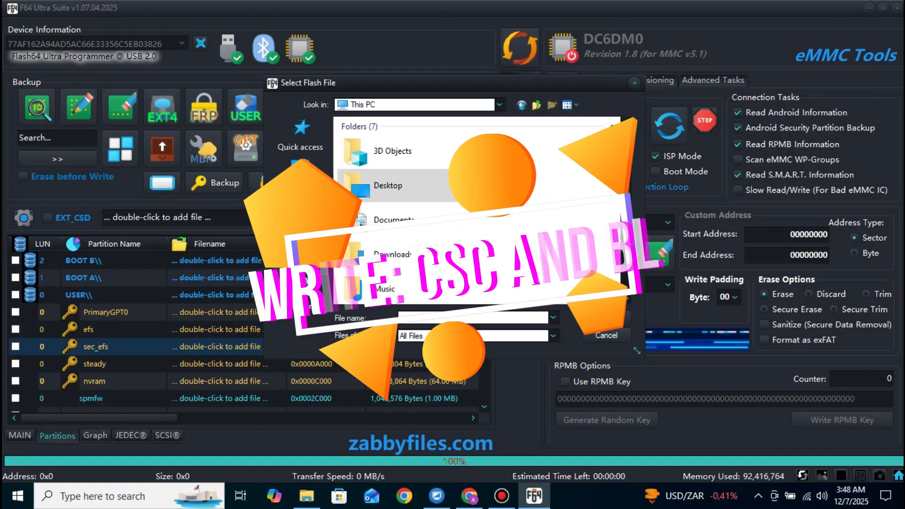
{"action": "scroll", "coordinate": [401, 198], "scroll_direction": "down", "scroll_amount": 5}
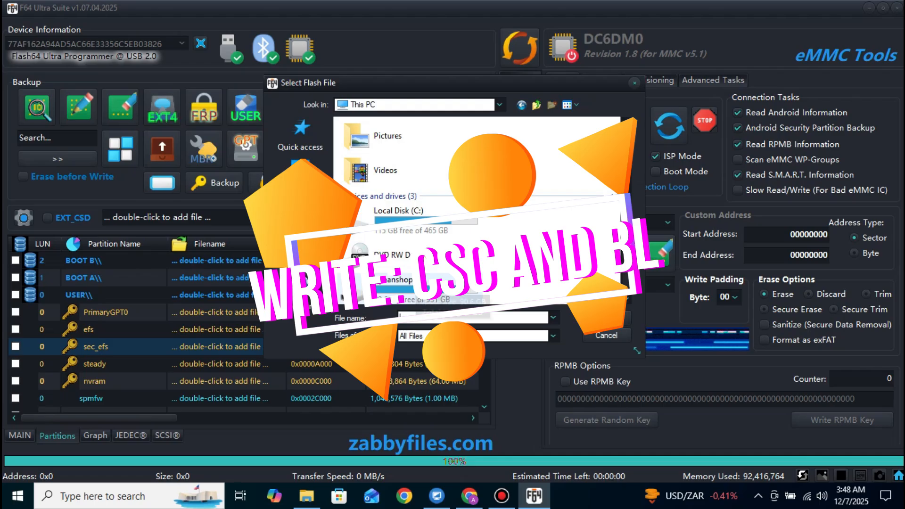
{"action": "double_click", "coordinate": [394, 280]}
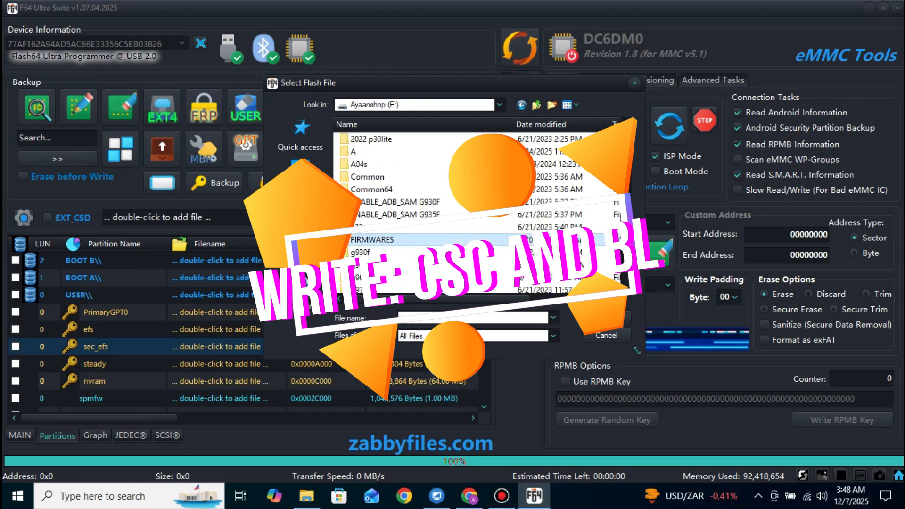
{"action": "double_click", "coordinate": [396, 240]}
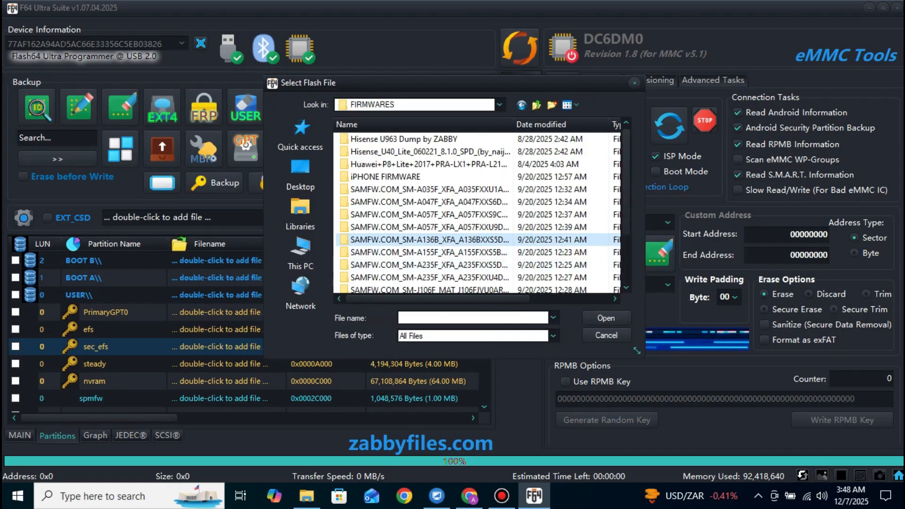
{"action": "scroll", "coordinate": [396, 240], "scroll_direction": "down", "scroll_amount": 1}
{"action": "scroll", "coordinate": [396, 240], "scroll_direction": "down", "scroll_amount": 3}
{"action": "double_click", "coordinate": [396, 240]}
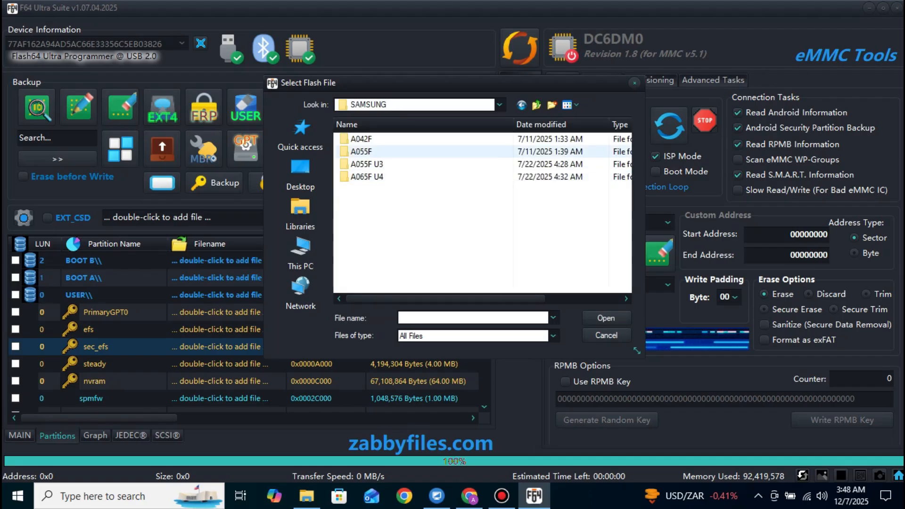
{"action": "double_click", "coordinate": [367, 152]}
{"action": "double_click", "coordinate": [367, 164]}
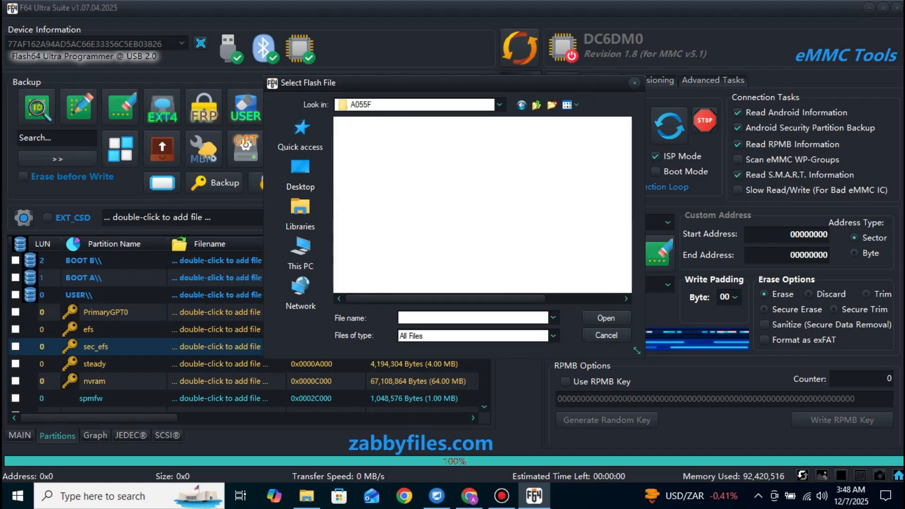
{"action": "double_click", "coordinate": [401, 139]}
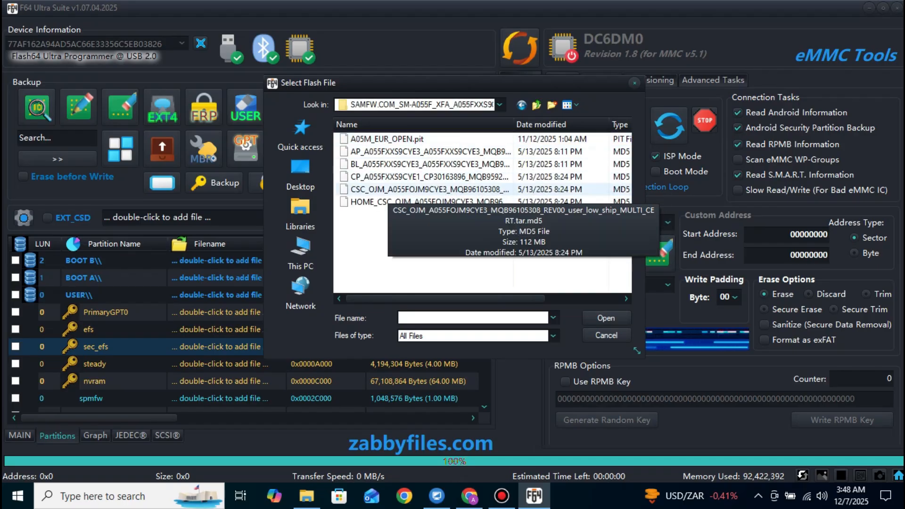
{"action": "double_click", "coordinate": [388, 190]}
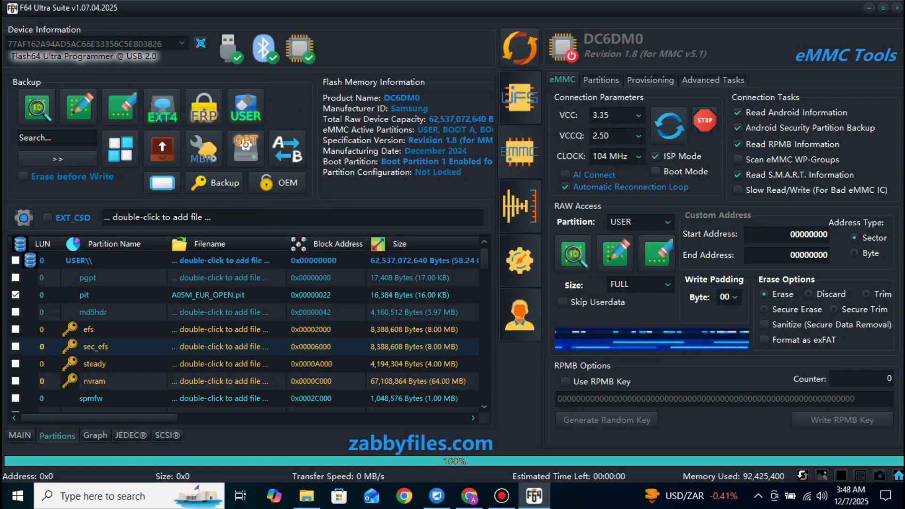
Load the BL_A055FXXS9CYE3 firmware file into the partition table, write the loaded firmware to the chip, and read the device information again.
{"action": "double_click", "coordinate": [219, 346]}
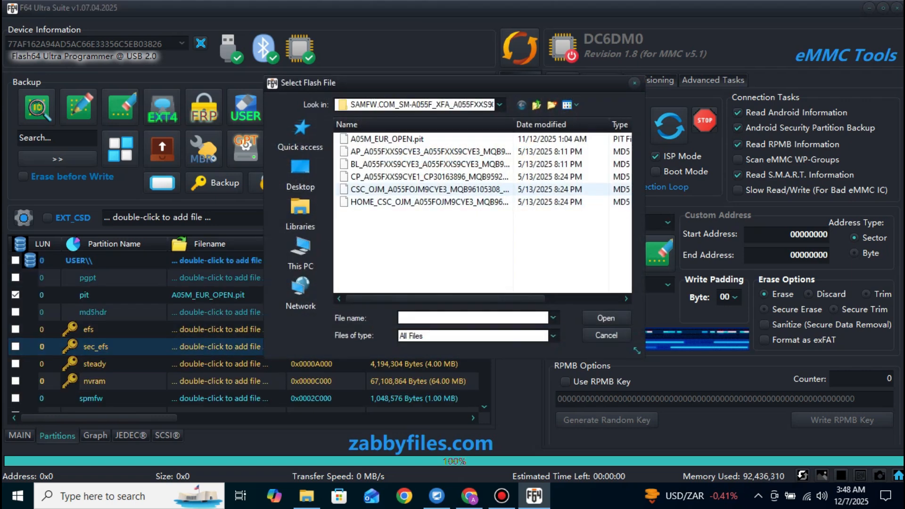
{"action": "double_click", "coordinate": [408, 165]}
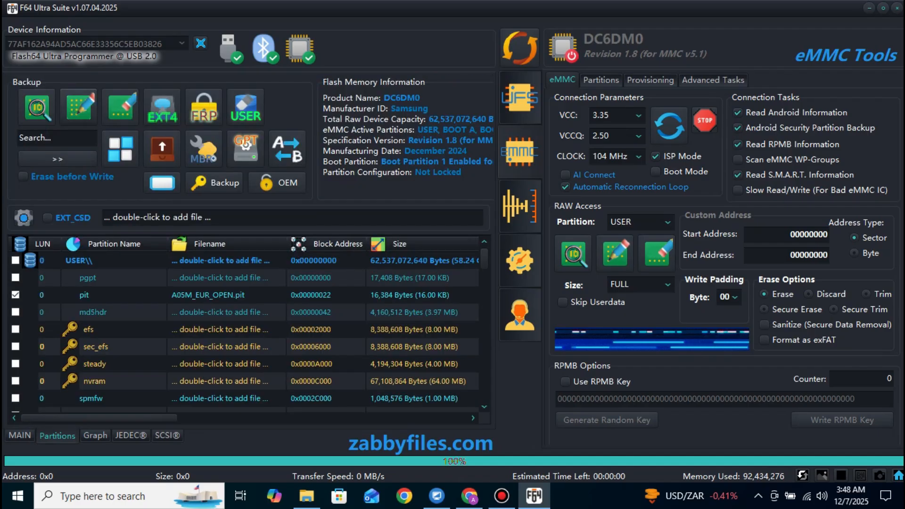
{"action": "left_click", "coordinate": [79, 110]}
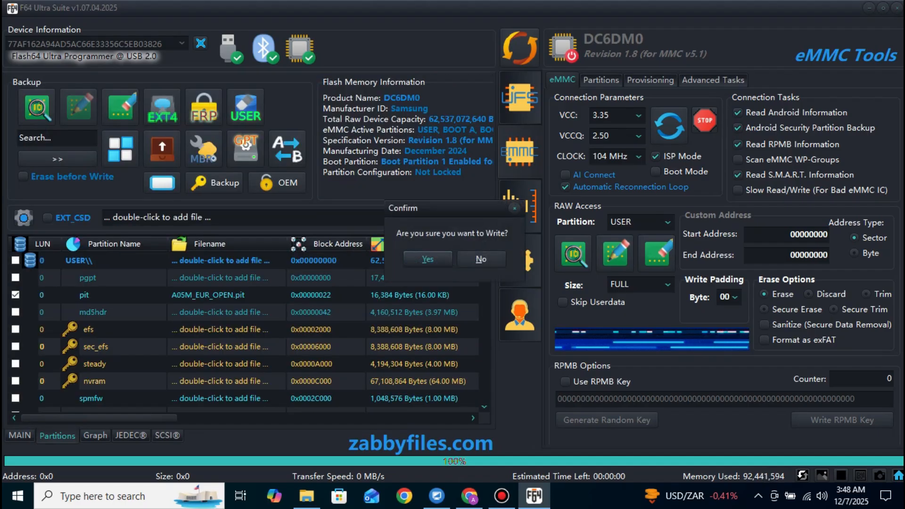
{"action": "key", "text": "Return"}
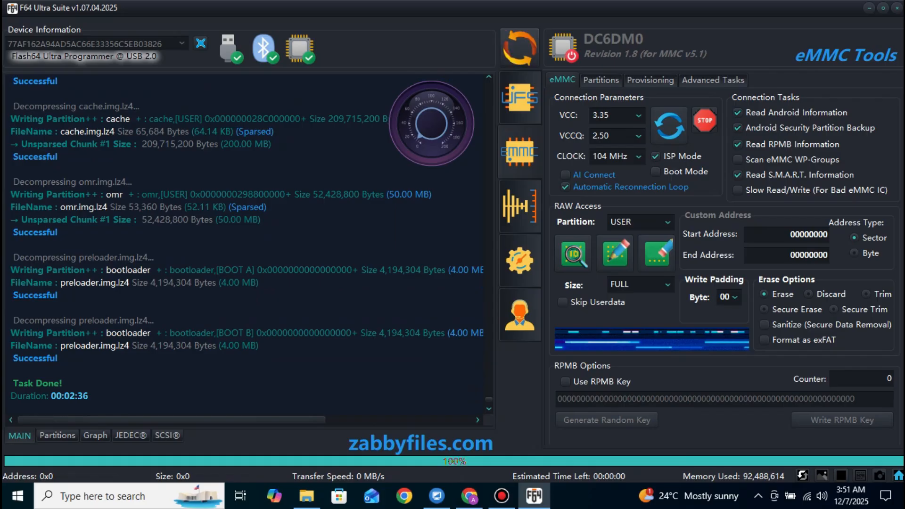
{"action": "left_click", "coordinate": [525, 50]}
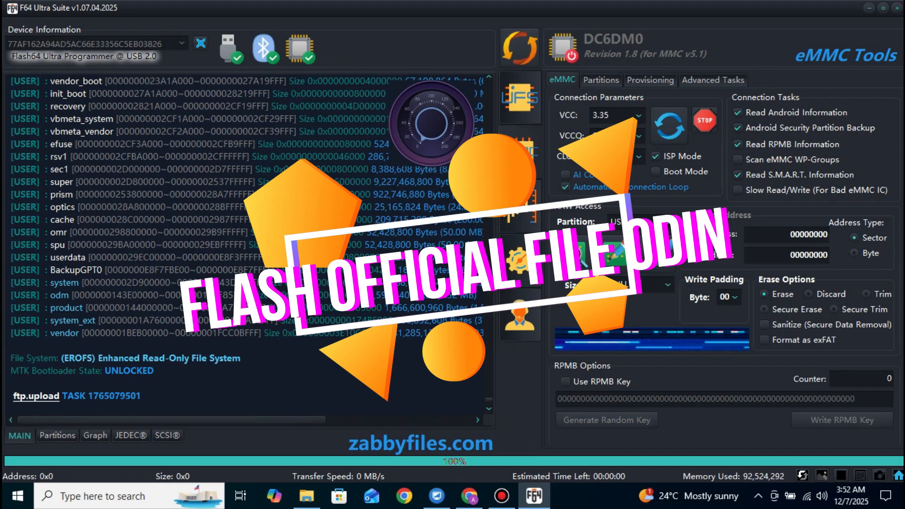
Switch to Muslim Odin and load BL_A055FXXS9CYE3 from the A055F U9 SAMFW.COM_SM-A055F_XFA folder under FIRMWARES, SAMSUNG, A055F on drive E.
{"action": "left_click", "coordinate": [868, 8]}
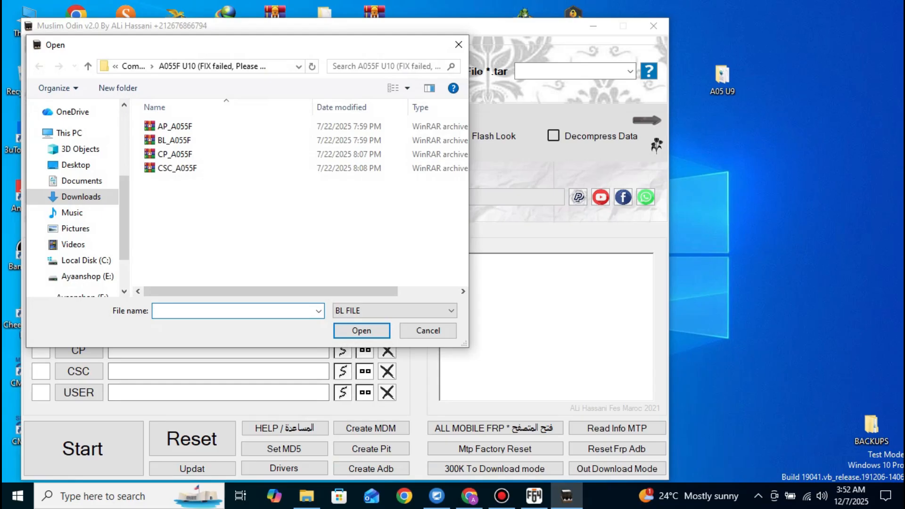
{"action": "left_click", "coordinate": [87, 276]}
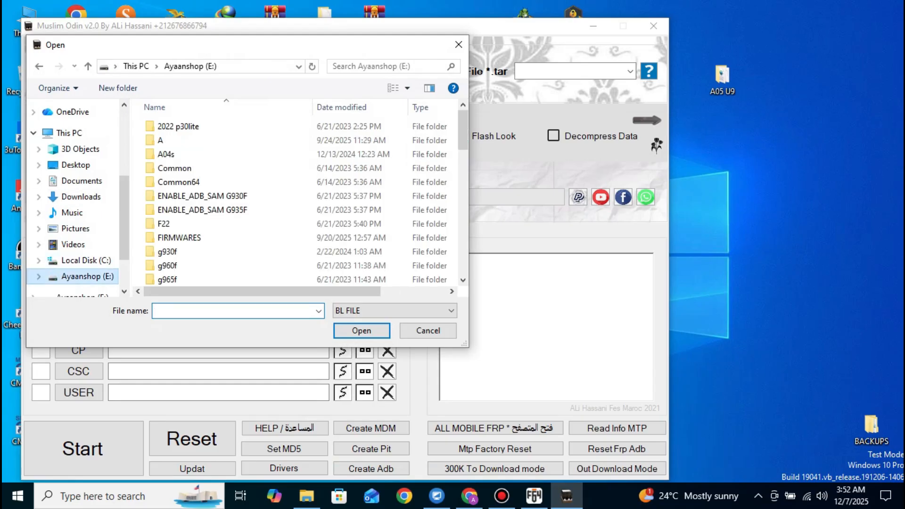
{"action": "double_click", "coordinate": [179, 238]}
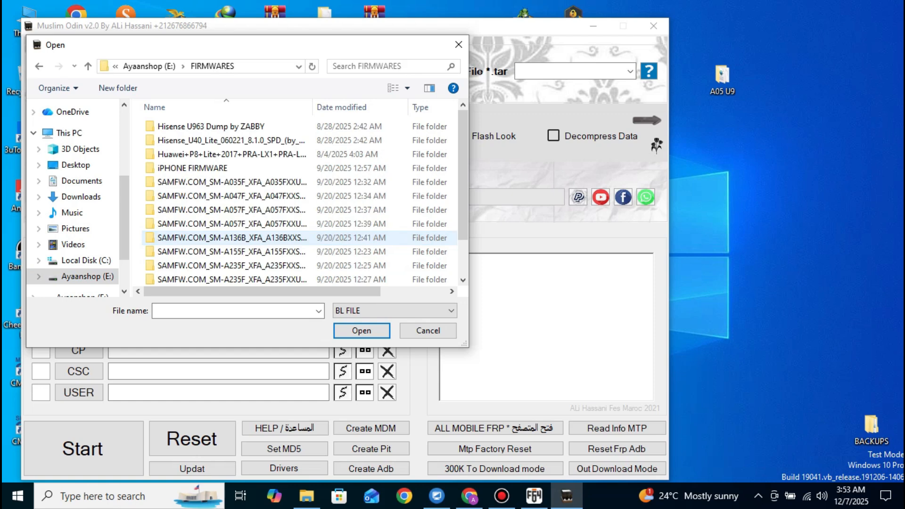
{"action": "mouse_move", "coordinate": [469, 260]}
{"action": "left_mouse_down"}
{"action": "mouse_move", "coordinate": [458, 260]}
{"action": "mouse_move", "coordinate": [478, 263]}
{"action": "left_mouse_up"}
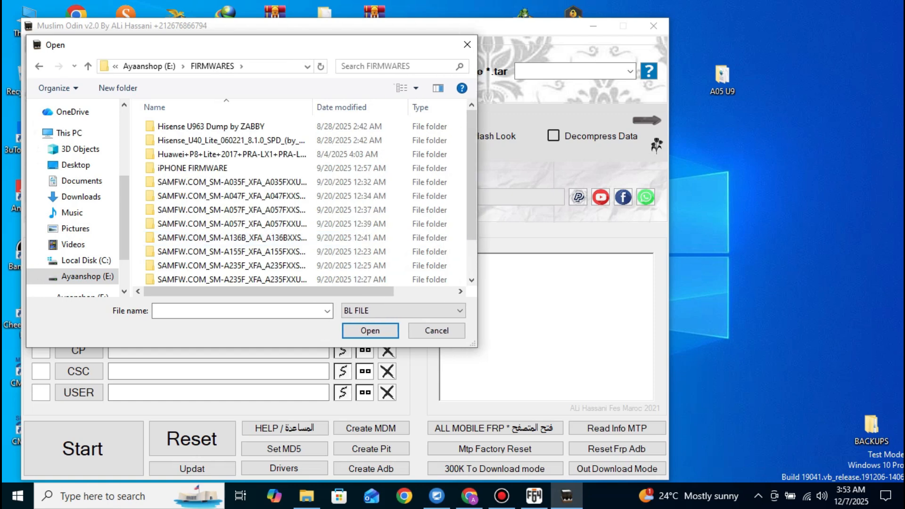
{"action": "left_click_drag", "start_coordinate": [471, 217], "coordinate": [471, 255]}
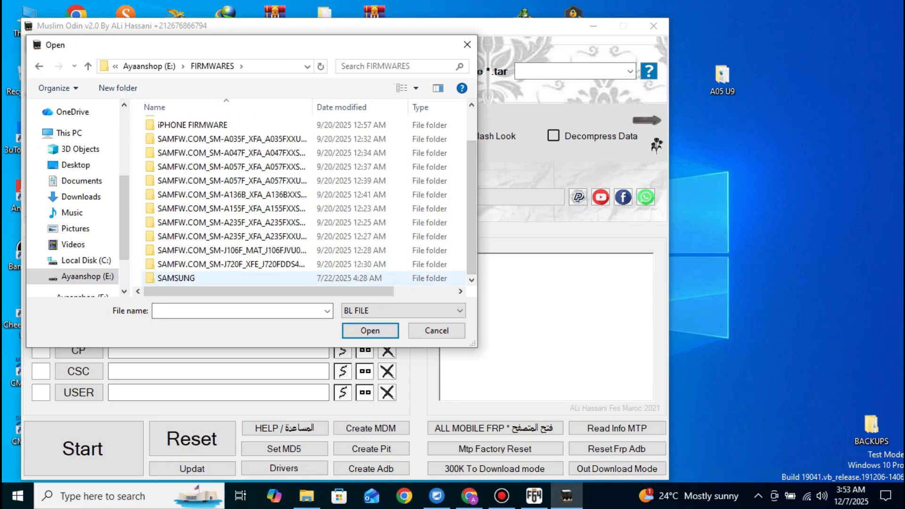
{"action": "double_click", "coordinate": [188, 278]}
{"action": "double_click", "coordinate": [188, 140]}
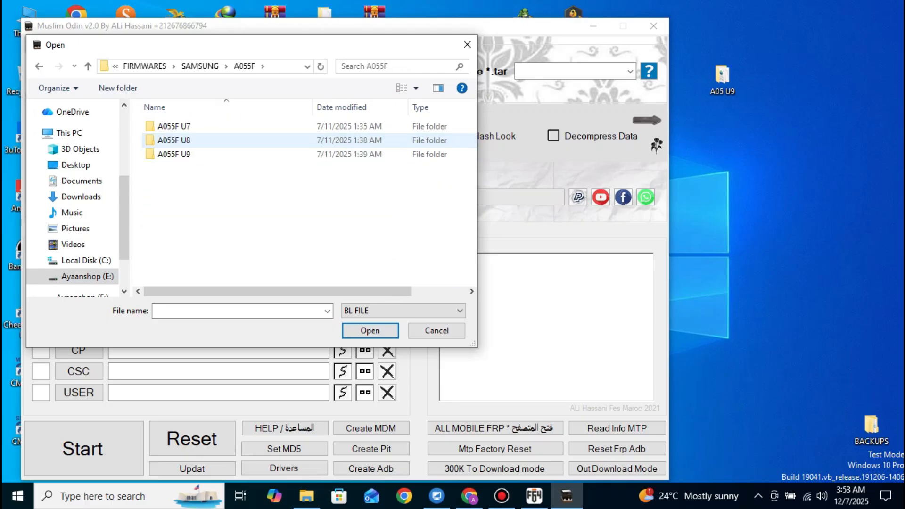
{"action": "left_click", "coordinate": [188, 155]}
{"action": "double_click", "coordinate": [231, 126]}
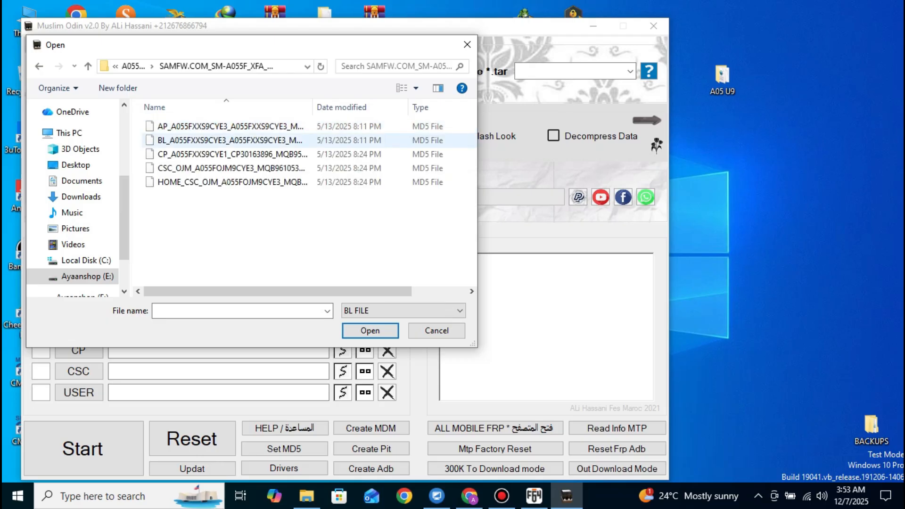
{"action": "double_click", "coordinate": [230, 140]}
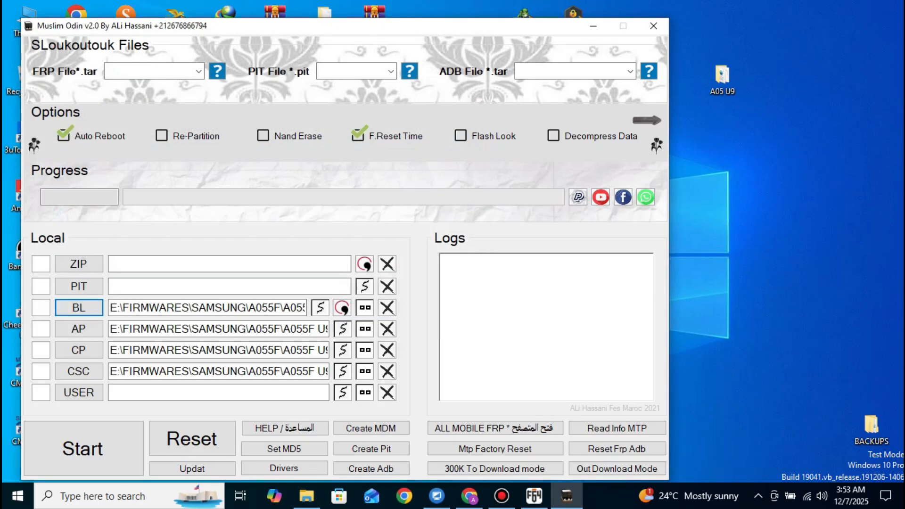
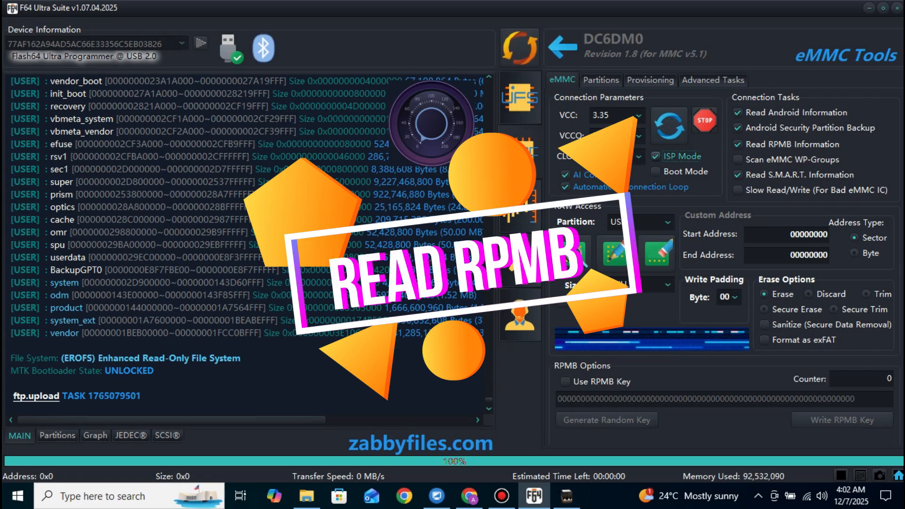
Set VCCQ to 2.50 and the clock to 26 MHz in F64 Ultra Suite, and reconnect the eMMC in ISP mode.
{"action": "left_click", "coordinate": [639, 136]}
{"action": "left_click", "coordinate": [639, 162]}
{"action": "left_click", "coordinate": [639, 162]}
{"action": "left_click", "coordinate": [600, 150]}
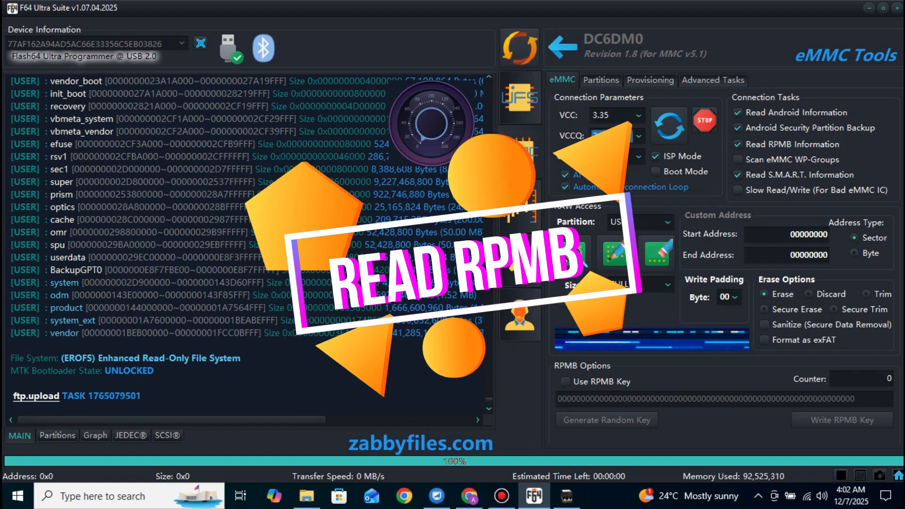
{"action": "left_click", "coordinate": [669, 126]}
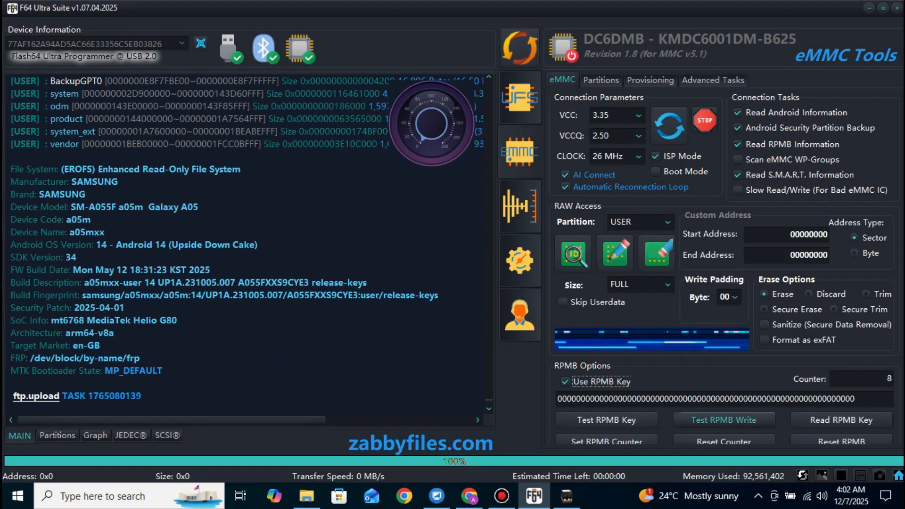
Read the chip's RPMB key and reset its RPMB counter.
{"action": "left_click", "coordinate": [842, 419]}
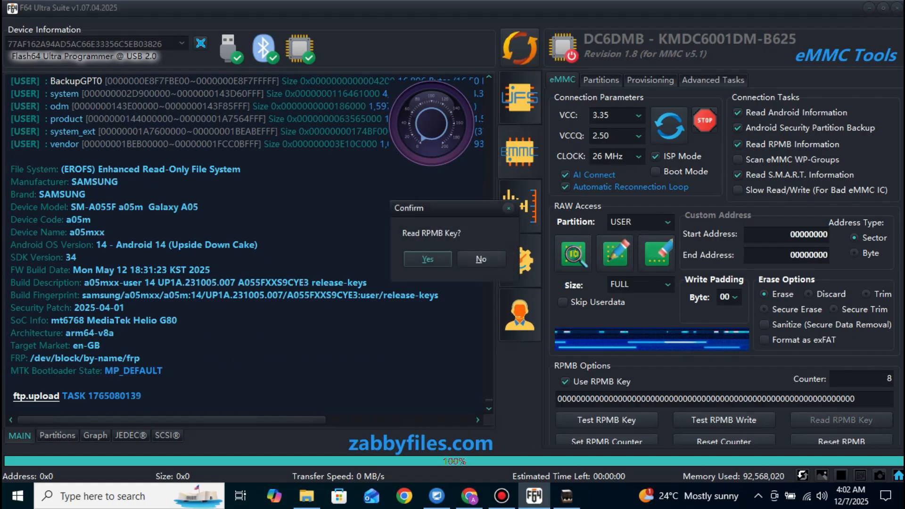
{"action": "key", "text": "Return"}
{"action": "key", "text": "Return"}
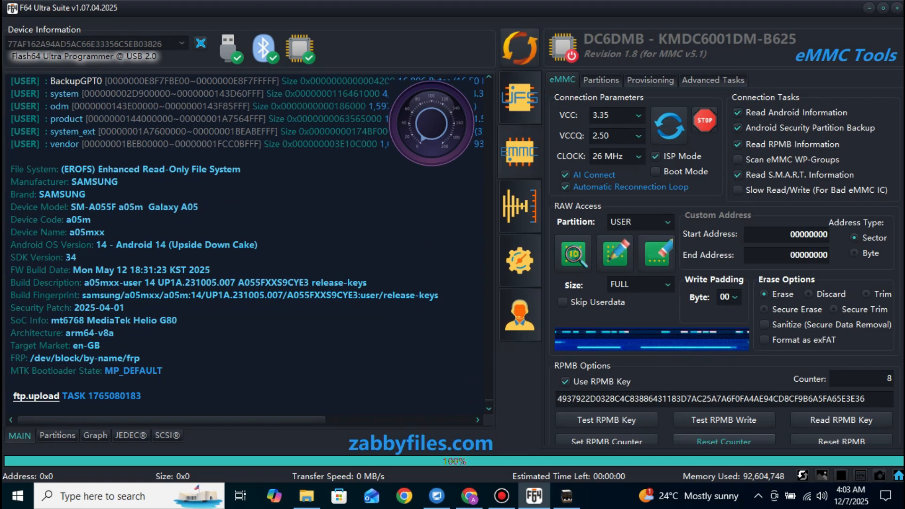
{"action": "left_click", "coordinate": [723, 440]}
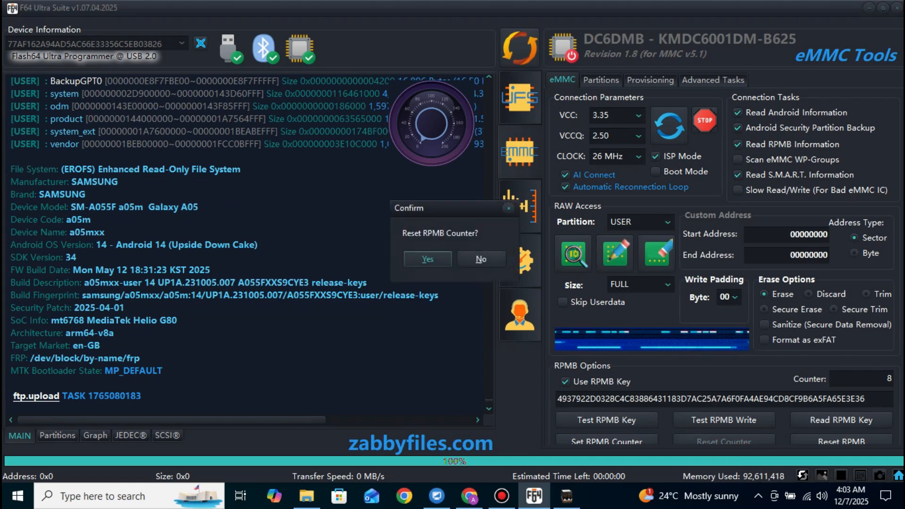
{"action": "key", "text": "Return"}
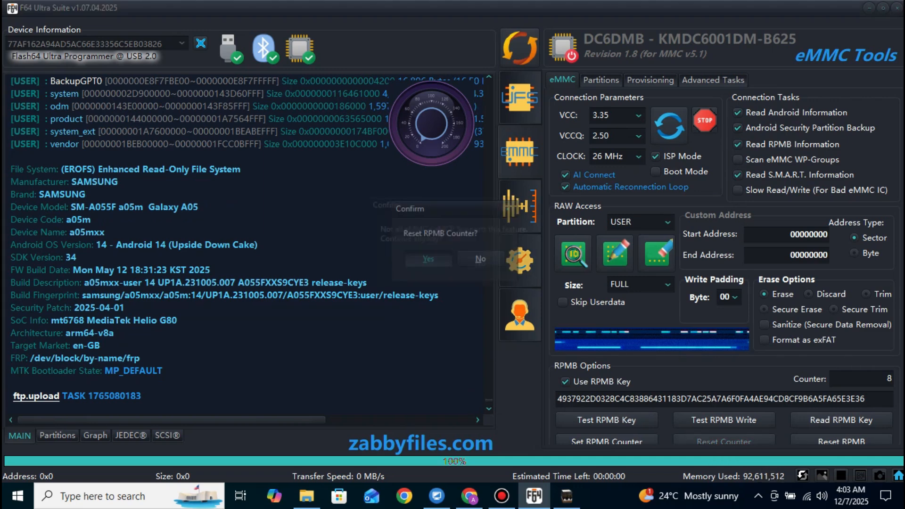
{"action": "key", "text": "Return"}
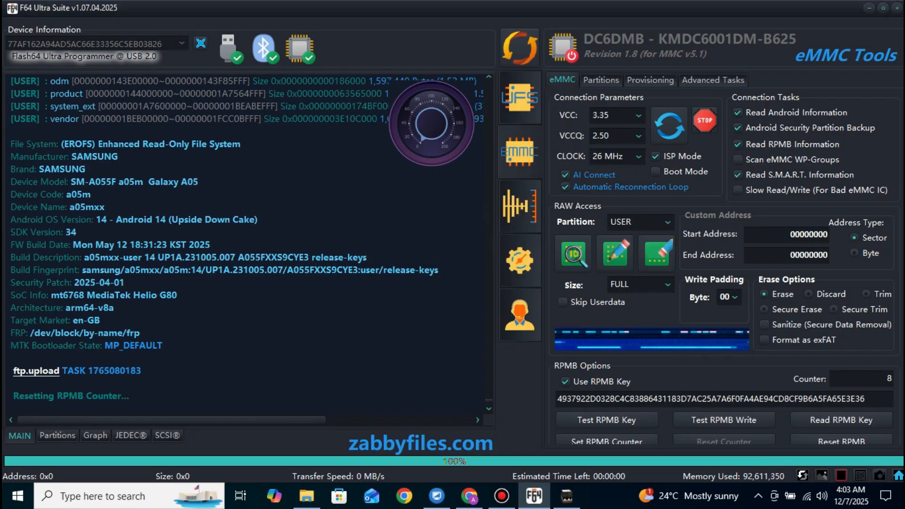
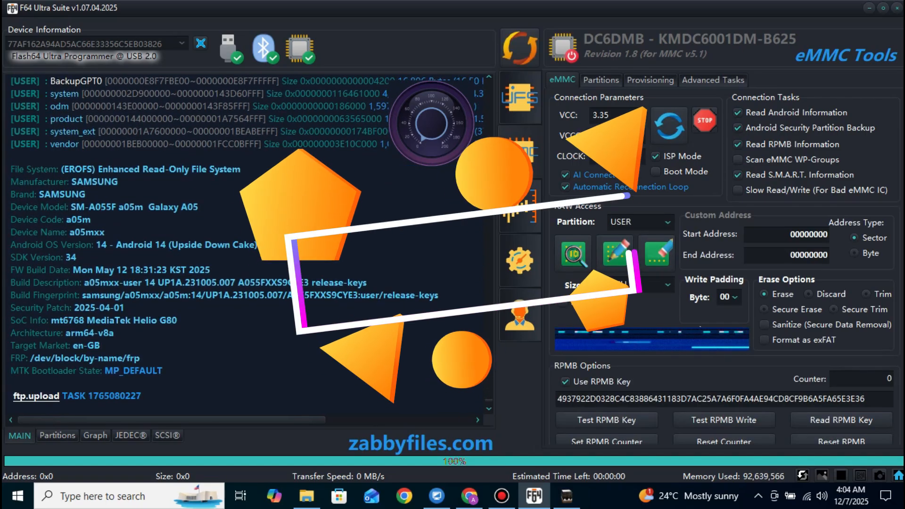
Write a dump to the RPMB partition, browsing the Desktop's A055F U8 MDM BY ZABBY TECH folder, and accept adding 2048 to the write counter.
{"action": "left_click", "coordinate": [638, 222]}
{"action": "left_click", "coordinate": [617, 270]}
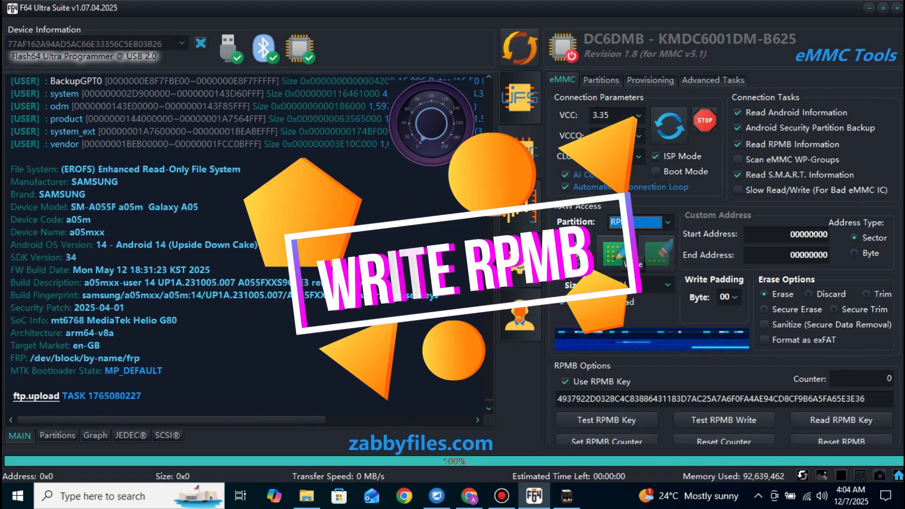
{"action": "left_click", "coordinate": [614, 255]}
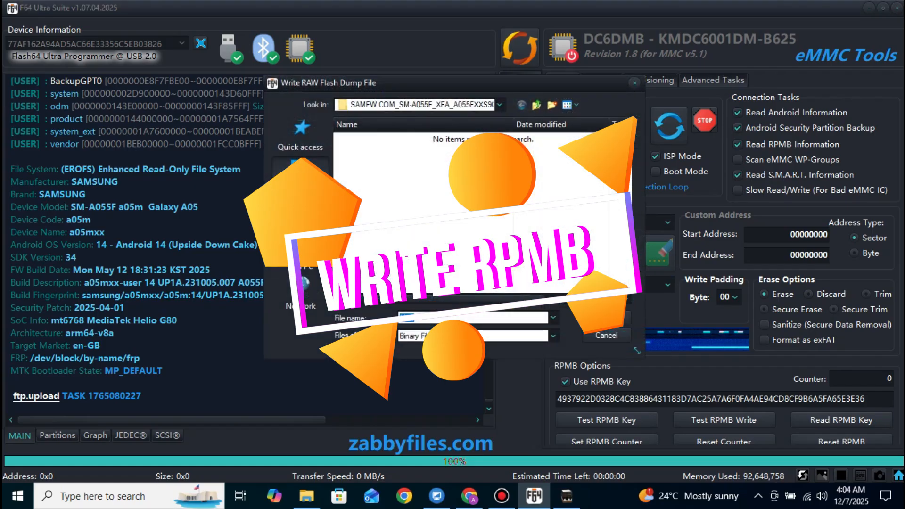
{"action": "left_click", "coordinate": [300, 165]}
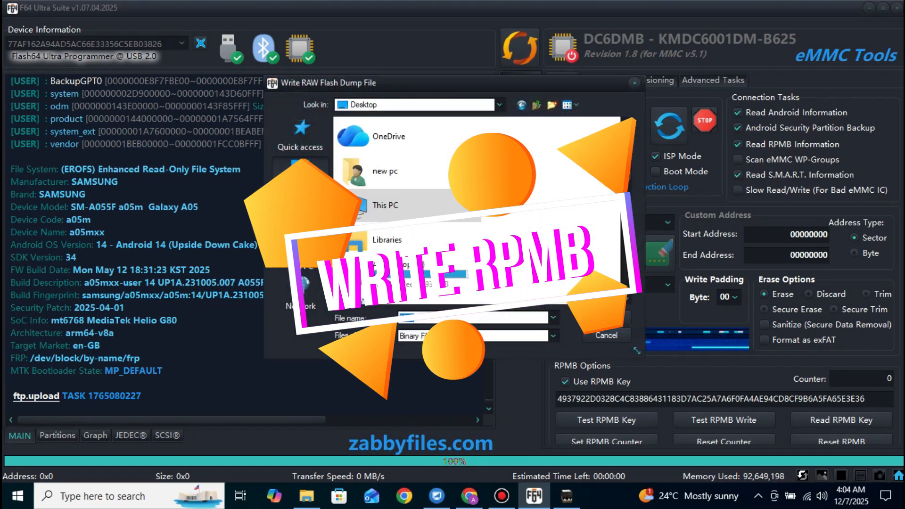
{"action": "scroll", "coordinate": [415, 207], "scroll_direction": "down", "scroll_amount": 5}
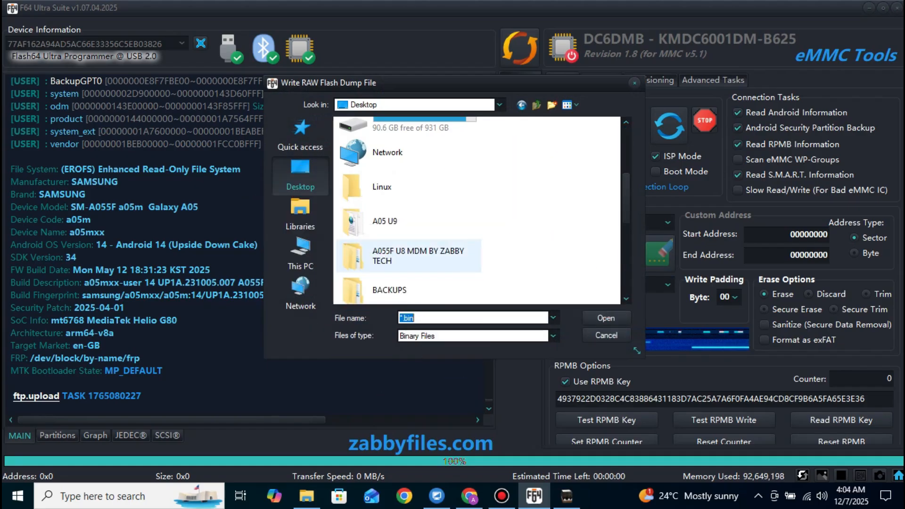
{"action": "double_click", "coordinate": [424, 254]}
{"action": "double_click", "coordinate": [407, 139]}
{"action": "left_click", "coordinate": [377, 164]}
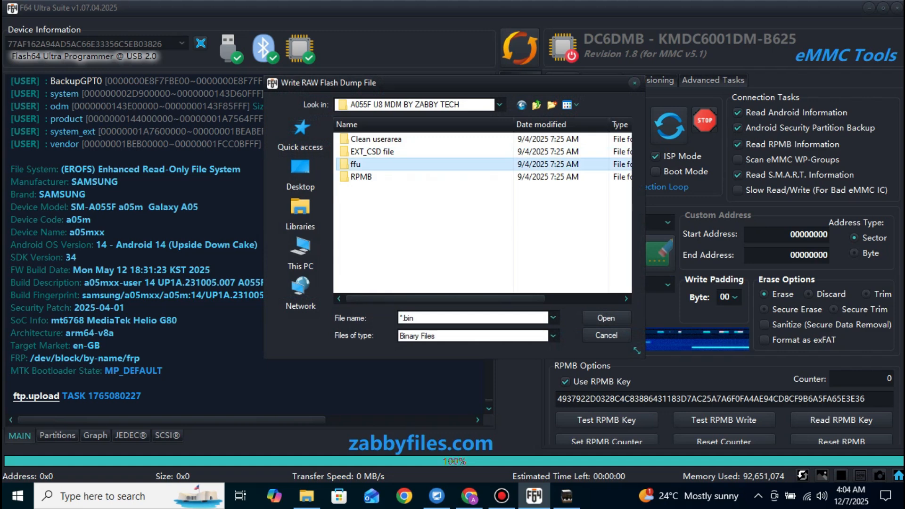
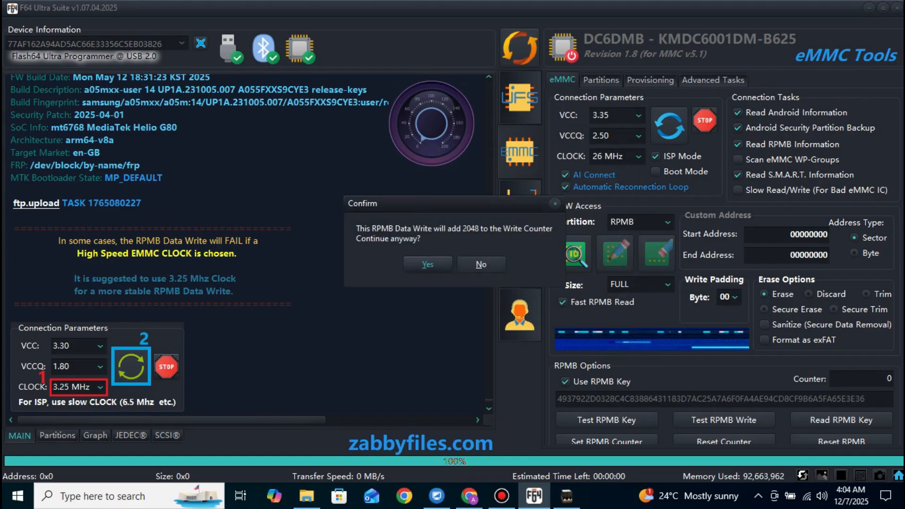
{"action": "left_click", "coordinate": [427, 264]}
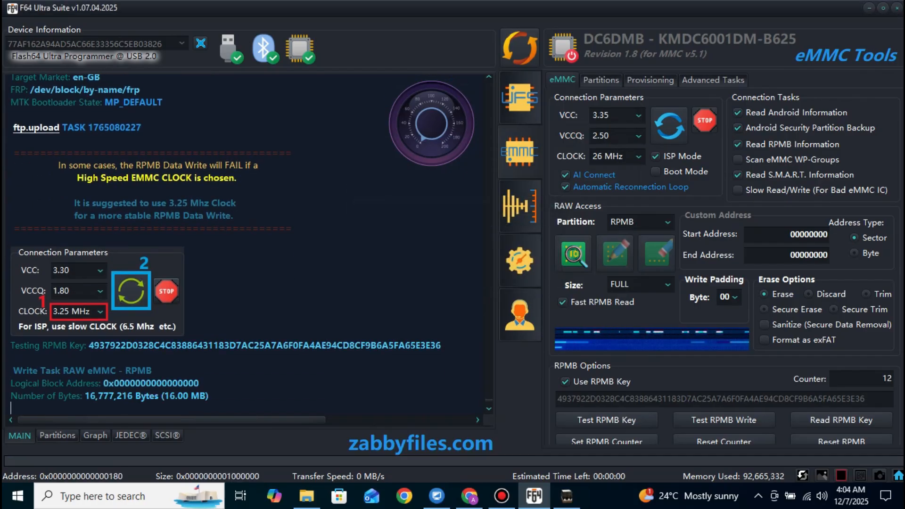
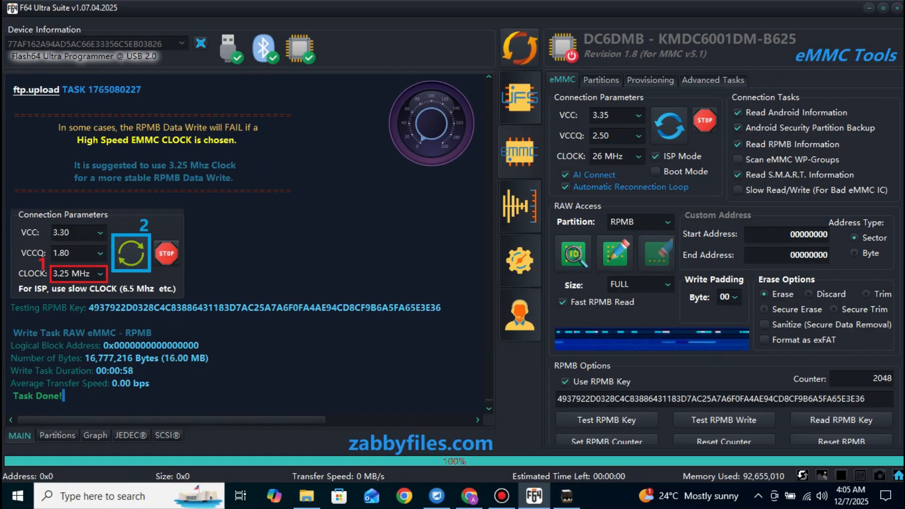
Check the RPMB write task in the log and set the connection clock to 208 MHz.
{"action": "left_click_drag", "start_coordinate": [63, 396], "coordinate": [12, 396]}
{"action": "left_click", "coordinate": [71, 383]}
{"action": "left_click", "coordinate": [638, 156]}
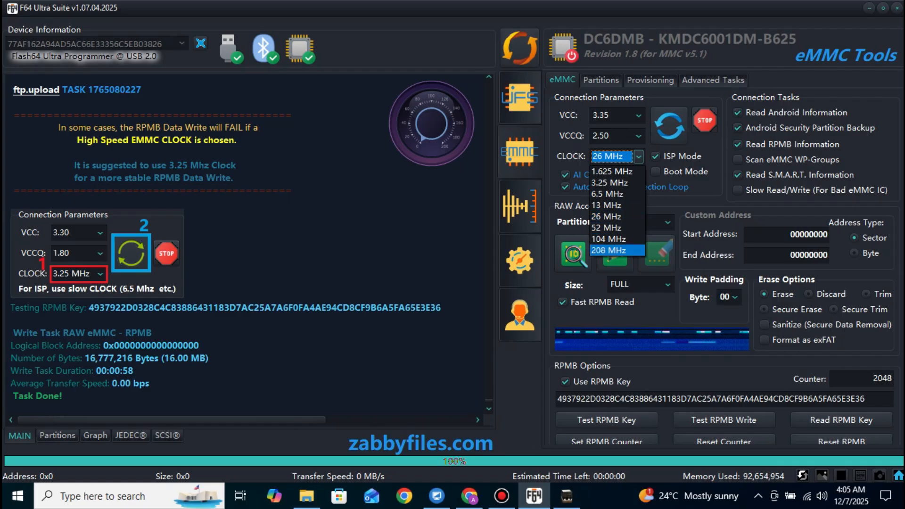
{"action": "key", "text": "Return"}
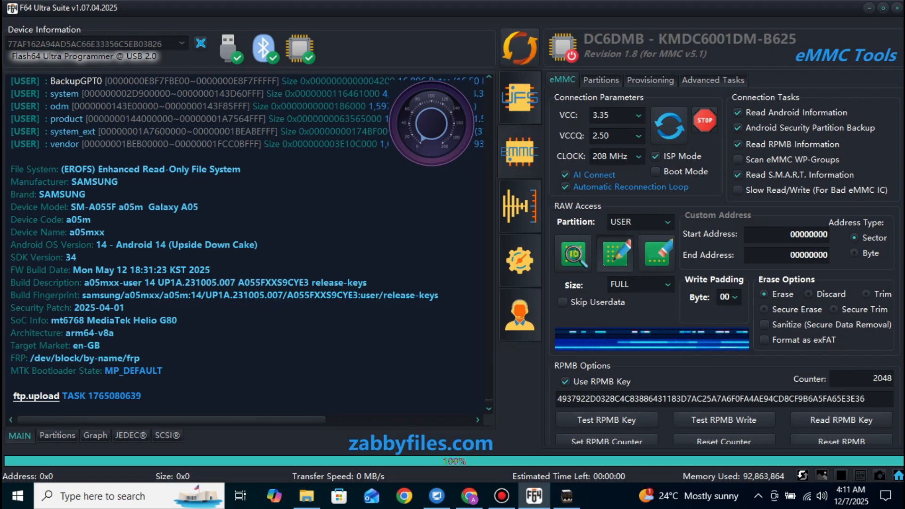
Write the dump A055F U9 USER CLEAN.bin to the USER partition, from the Desktop's OFICIAL U9 Zabby Files folder.
{"action": "left_click", "coordinate": [615, 252]}
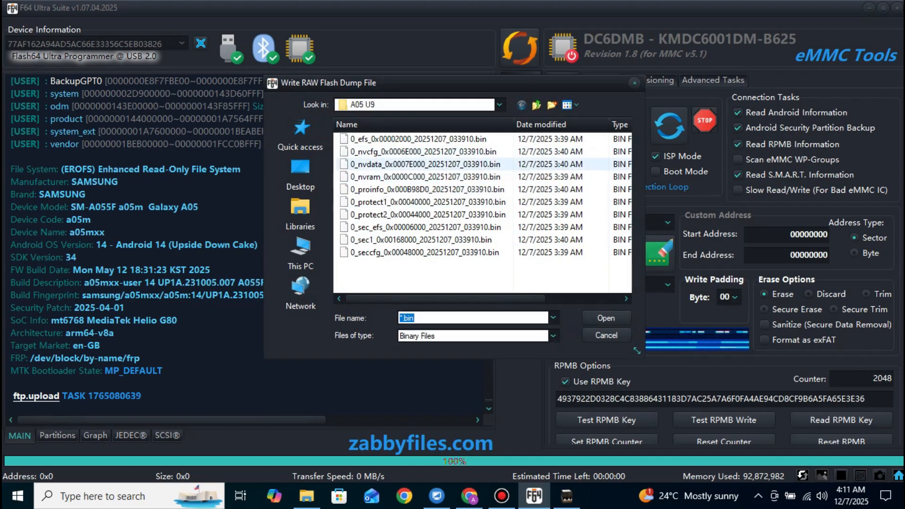
{"action": "left_click", "coordinate": [301, 172]}
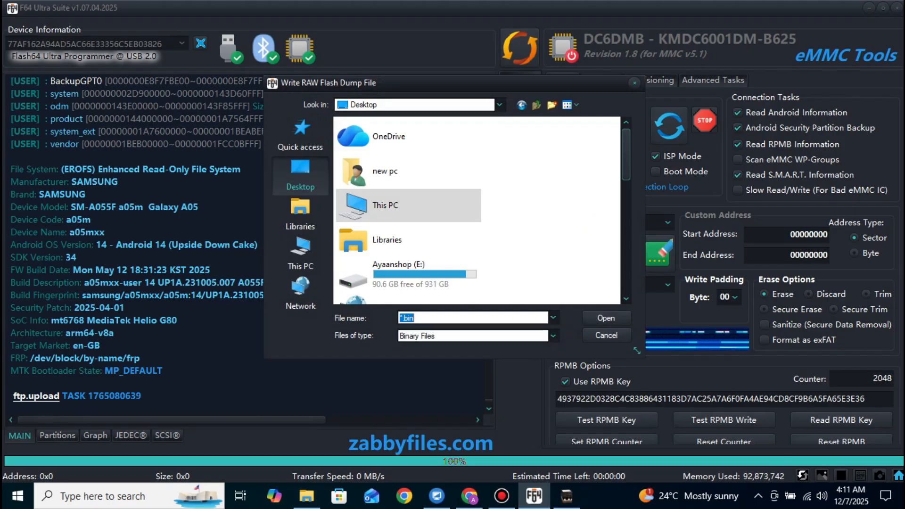
{"action": "scroll", "coordinate": [407, 205], "scroll_direction": "down", "scroll_amount": 5}
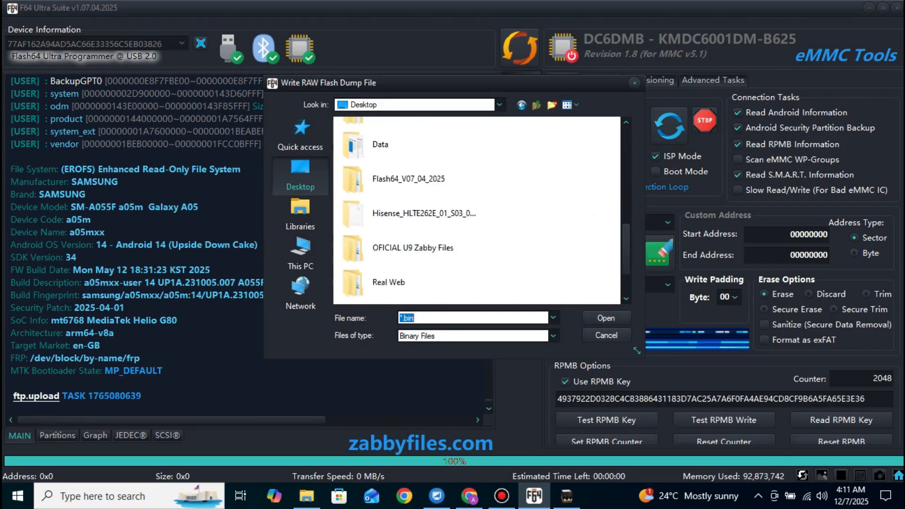
{"action": "double_click", "coordinate": [412, 248]}
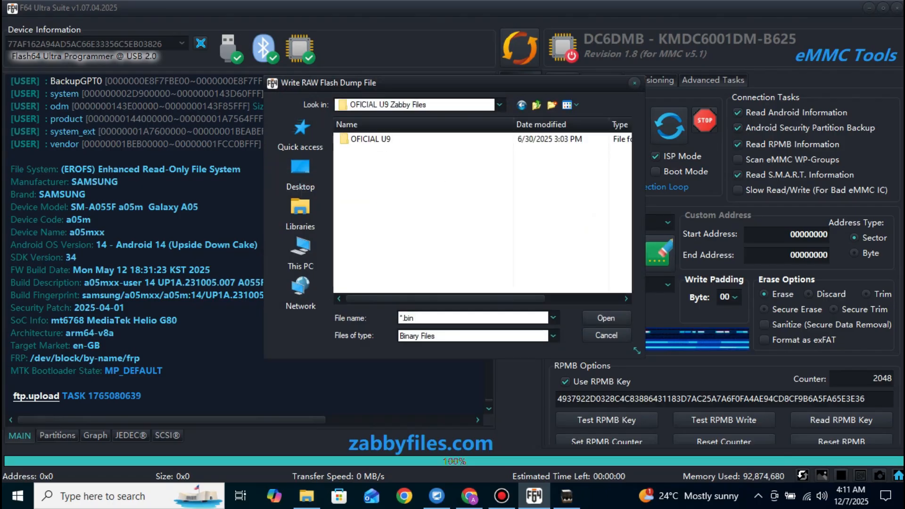
{"action": "double_click", "coordinate": [370, 138]}
{"action": "double_click", "coordinate": [370, 150]}
{"action": "double_click", "coordinate": [371, 139]}
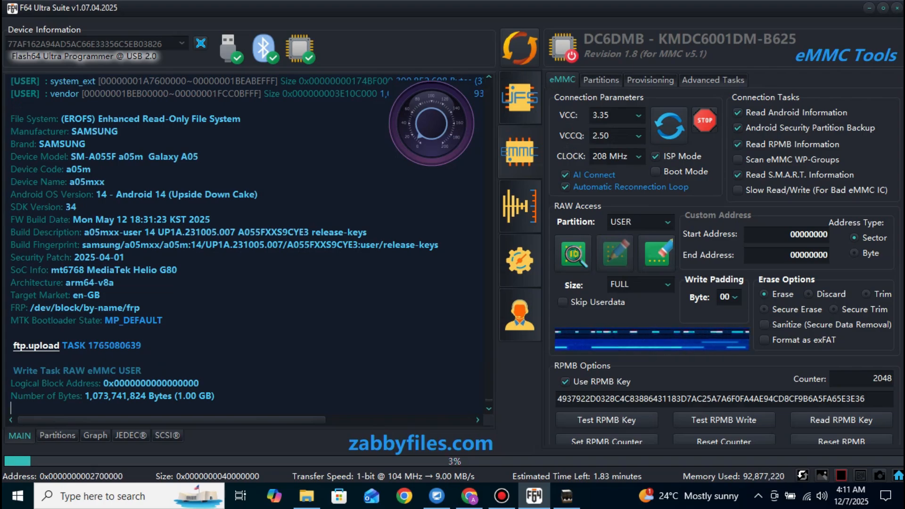
{"action": "double_click", "coordinate": [134, 320]}
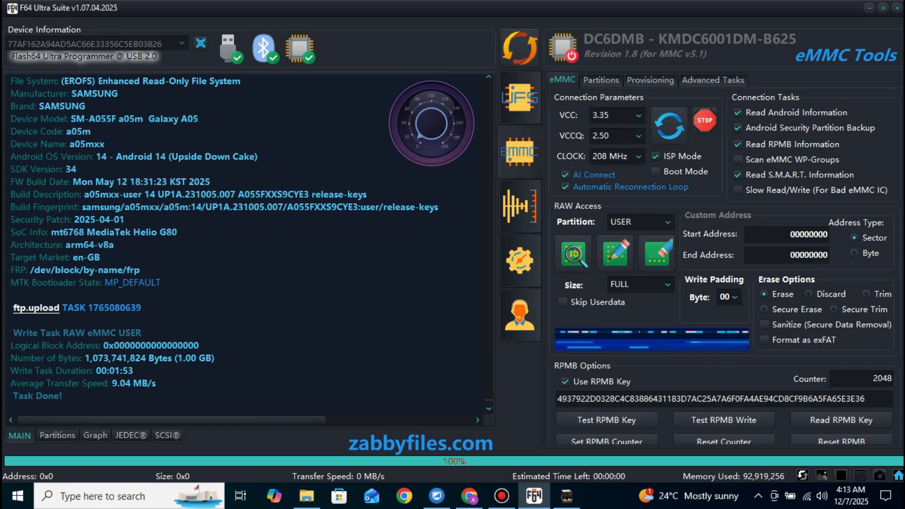
Start adding a flash file to the efs partition and open the Desktop's A05 U9 backup folder.
{"action": "left_click", "coordinate": [57, 435]}
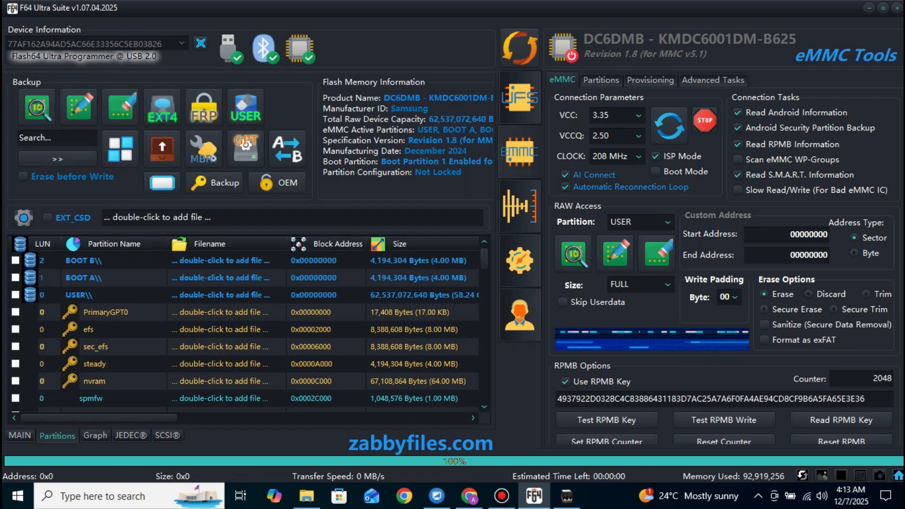
{"action": "double_click", "coordinate": [415, 329]}
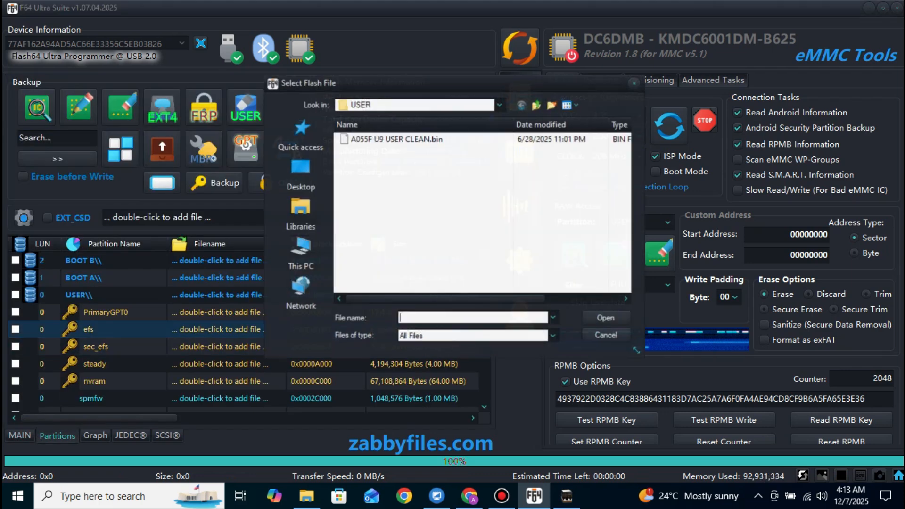
{"action": "left_click", "coordinate": [300, 174]}
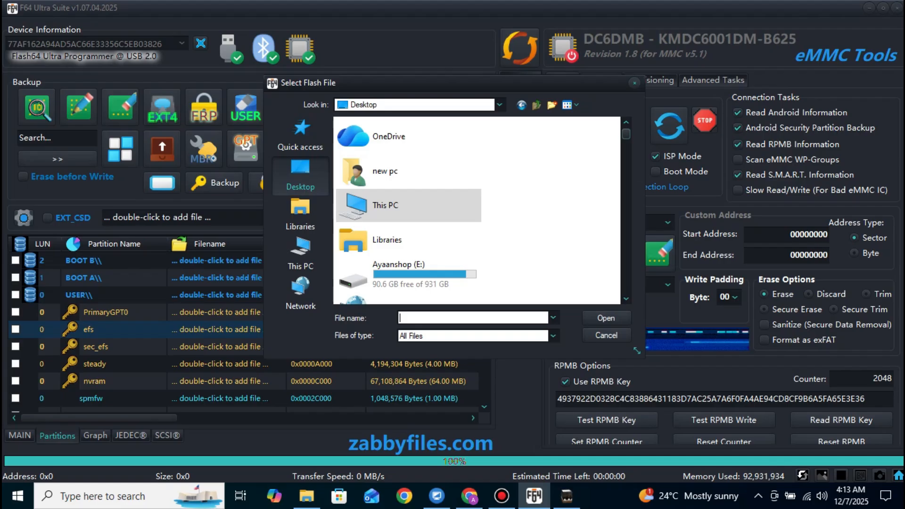
{"action": "scroll", "coordinate": [408, 204], "scroll_direction": "down", "scroll_amount": 10}
{"action": "scroll", "coordinate": [476, 210], "scroll_direction": "down", "scroll_amount": 8}
{"action": "scroll", "coordinate": [477, 210], "scroll_direction": "down", "scroll_amount": 2}
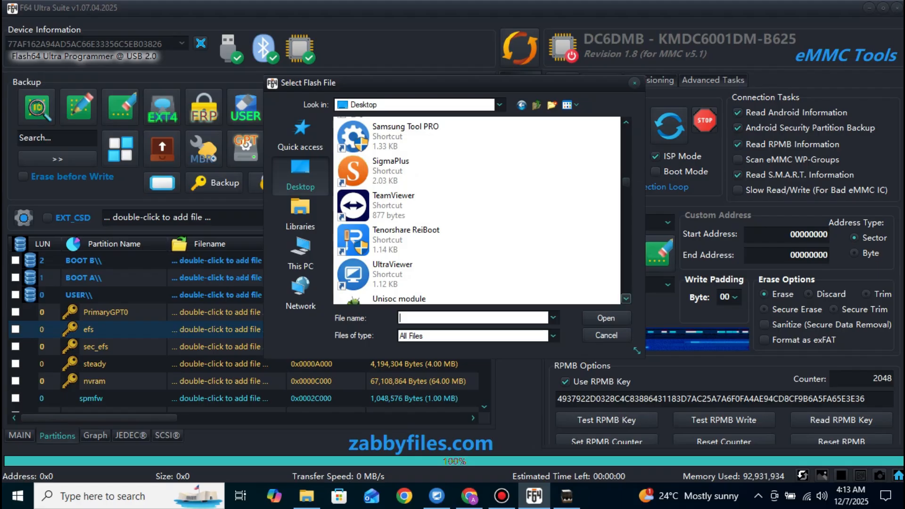
{"action": "scroll", "coordinate": [477, 210], "scroll_direction": "down", "scroll_amount": 4}
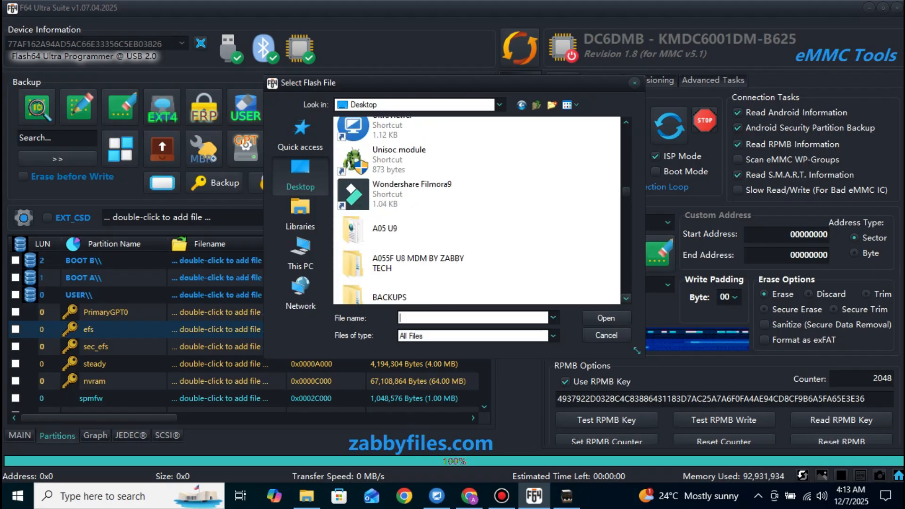
{"action": "double_click", "coordinate": [385, 228]}
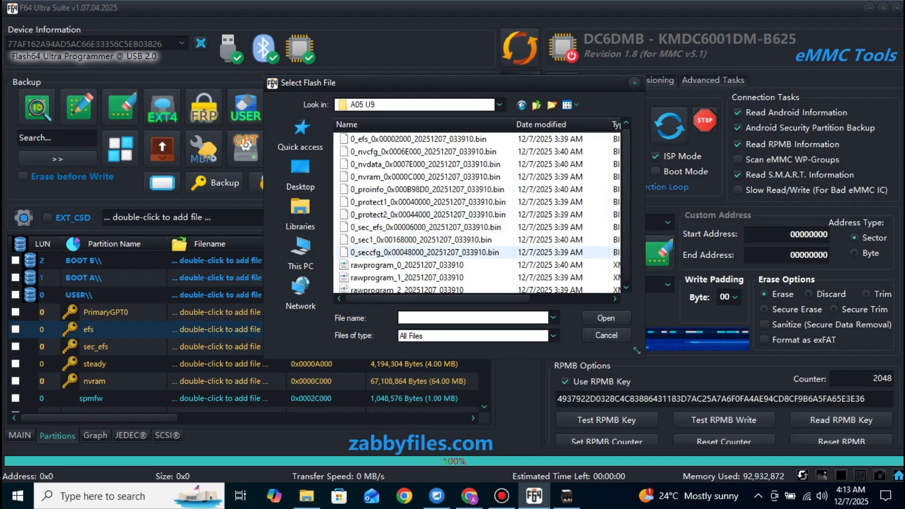
Load rawprogram_0_20251207_033910, accept loading the XML for other partitions, and write the checked partitions.
{"action": "left_click", "coordinate": [410, 265]}
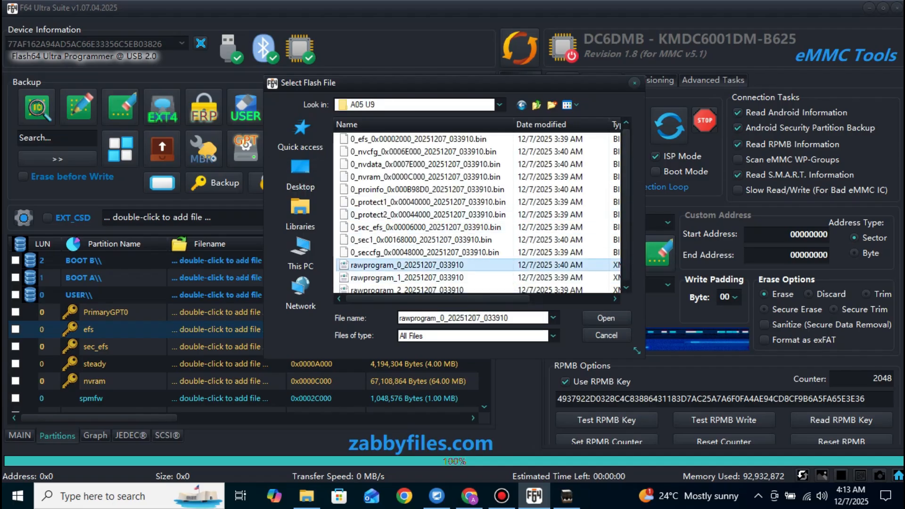
{"action": "left_click", "coordinate": [606, 318]}
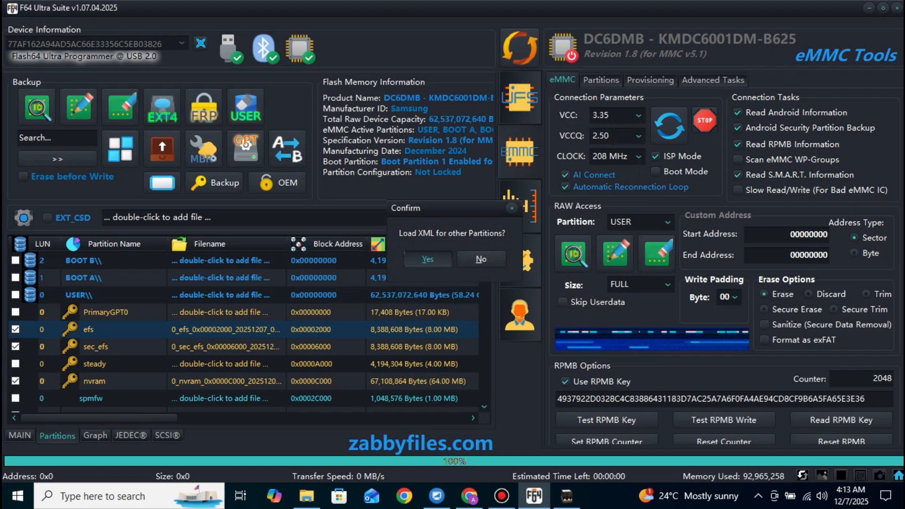
{"action": "left_click", "coordinate": [428, 259]}
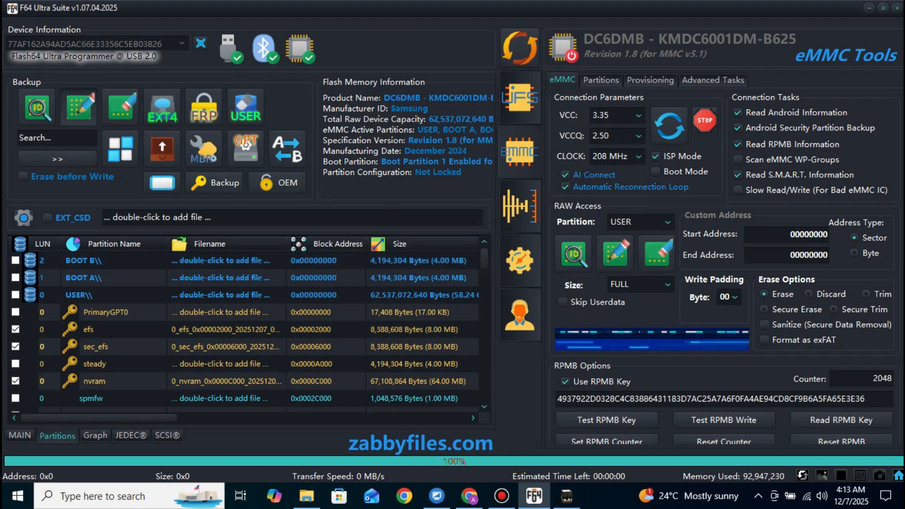
{"action": "left_click", "coordinate": [79, 106]}
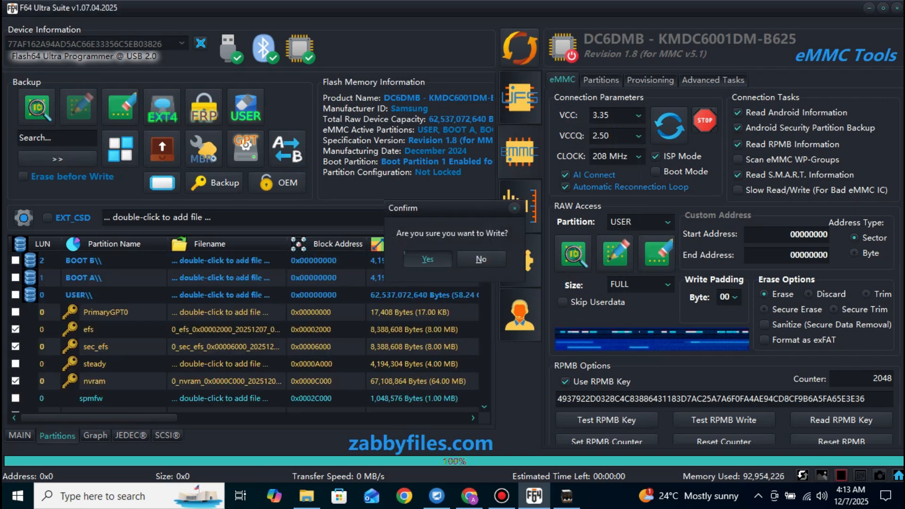
{"action": "key", "text": "Return"}
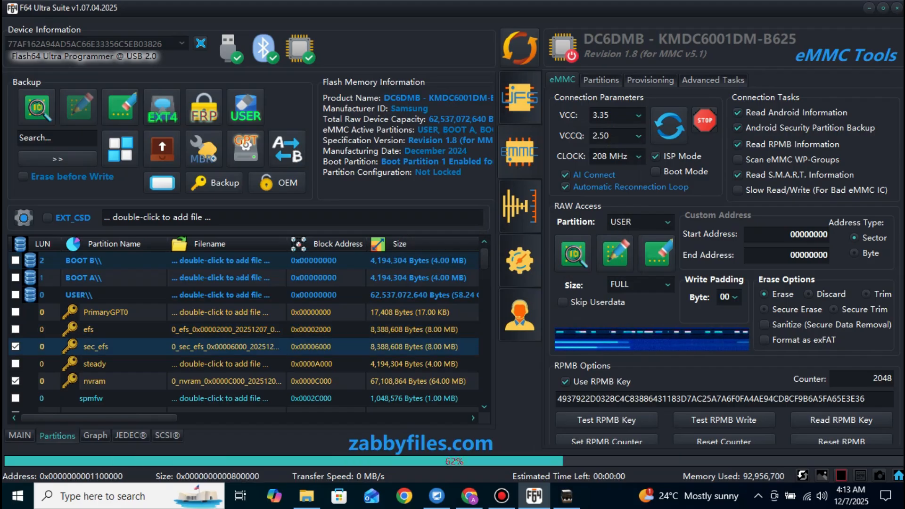
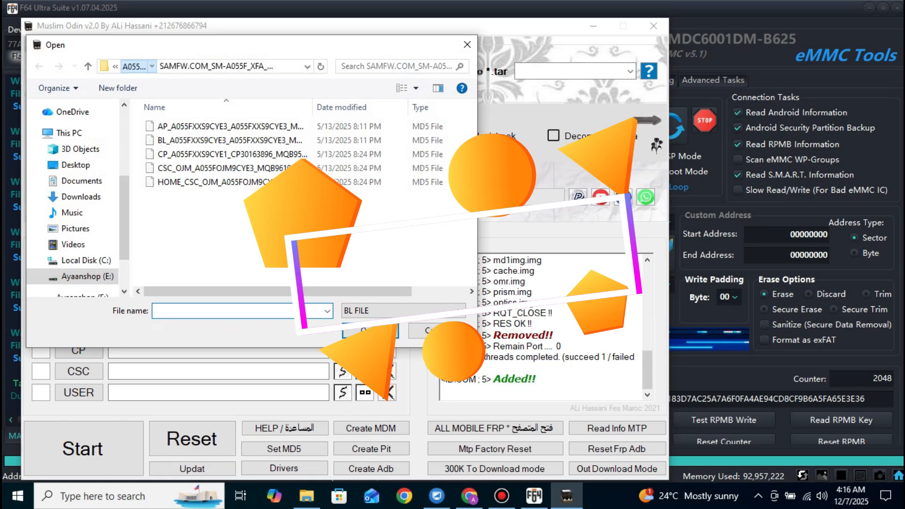
In Muslim Odin's BL file chooser, leave the A055F firmware folder and open MDM FILES\SAMSUNG on drive E:.
{"action": "left_click", "coordinate": [134, 67]}
{"action": "left_click", "coordinate": [134, 66]}
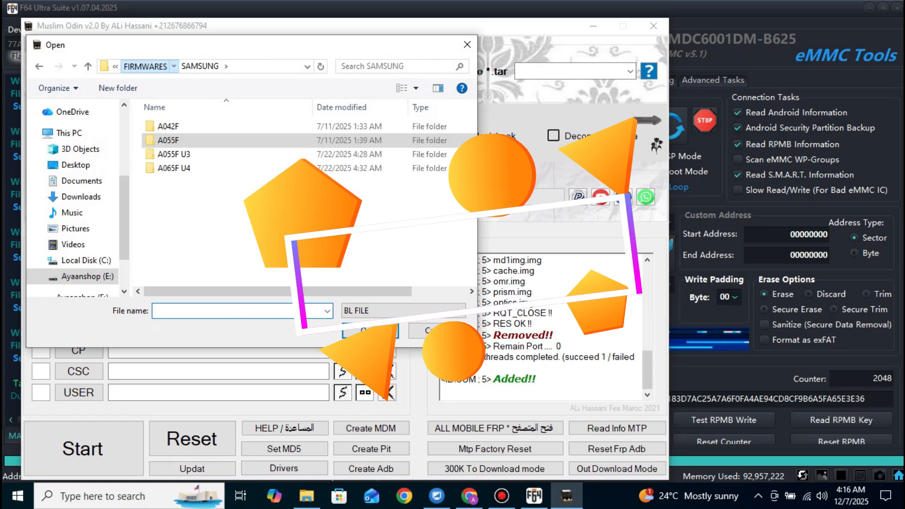
{"action": "left_click", "coordinate": [142, 66]}
{"action": "left_click", "coordinate": [137, 67]}
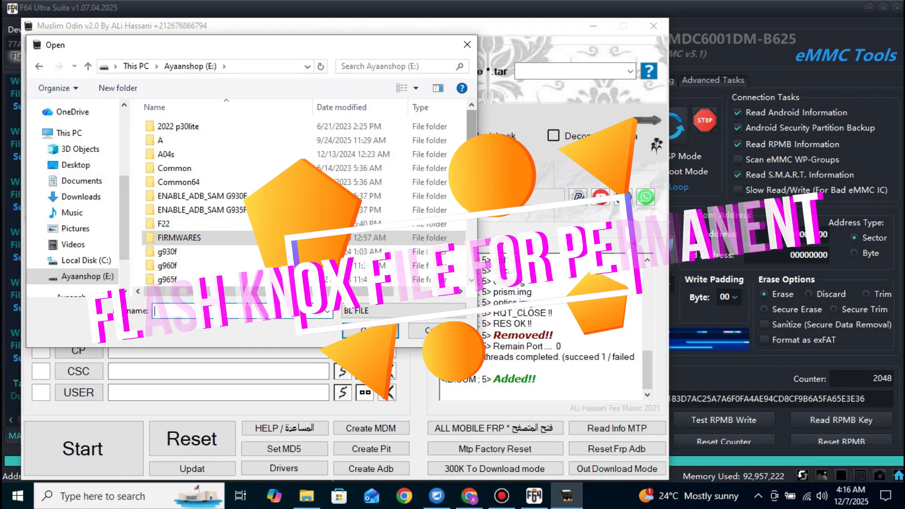
{"action": "scroll", "coordinate": [302, 198], "scroll_direction": "down", "scroll_amount": 4}
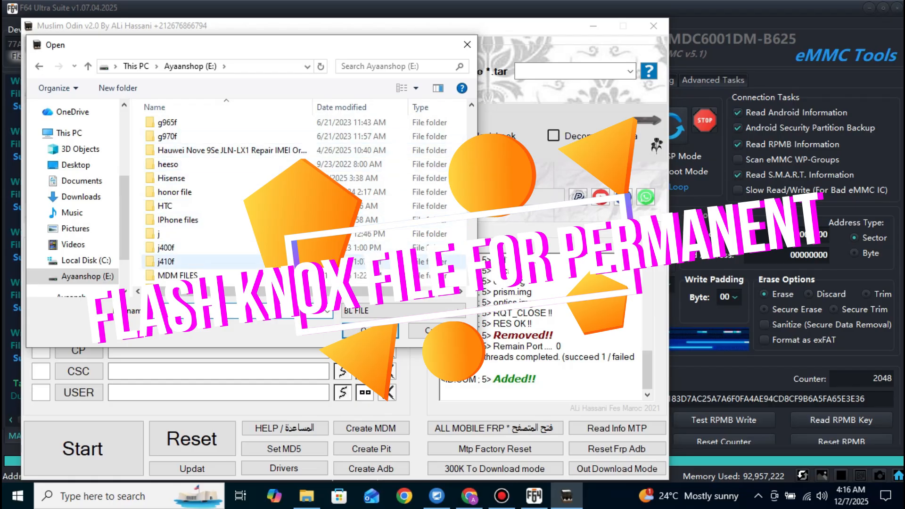
{"action": "double_click", "coordinate": [177, 274]}
{"action": "double_click", "coordinate": [175, 126]}
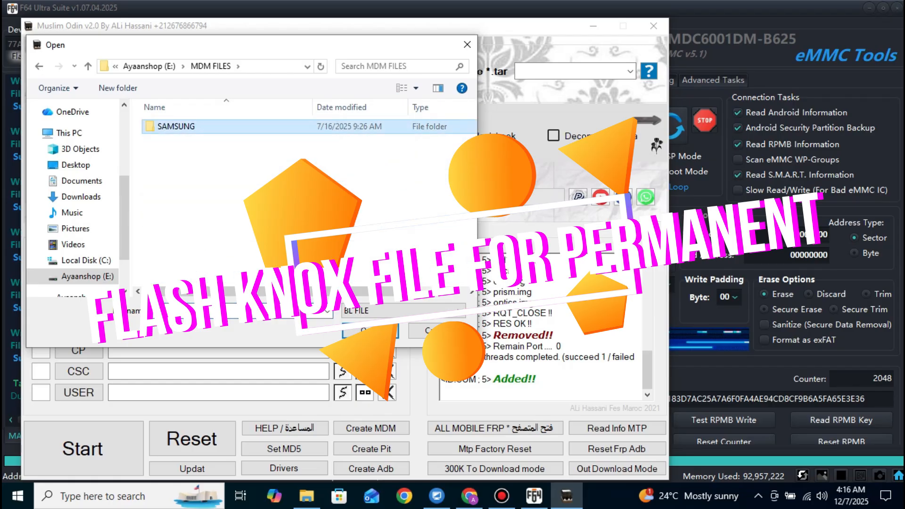
Browse through A055F U9 to its KNOX files folder and select the BL_A055FXXS9CYE3 MD5 file.
{"action": "left_click", "coordinate": [175, 141]}
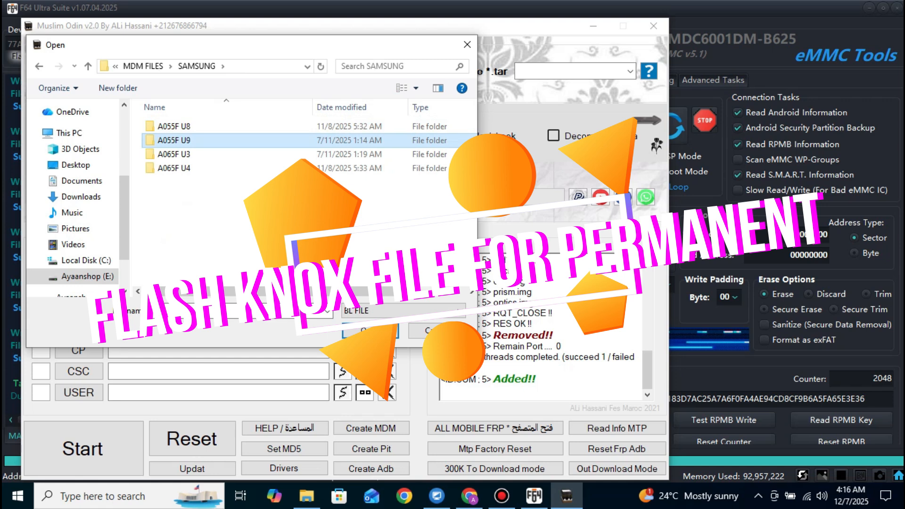
{"action": "double_click", "coordinate": [174, 141]}
{"action": "left_click", "coordinate": [189, 127]}
{"action": "double_click", "coordinate": [189, 126]}
{"action": "left_click", "coordinate": [189, 127]}
{"action": "double_click", "coordinate": [202, 127]}
{"action": "left_click", "coordinate": [203, 141]}
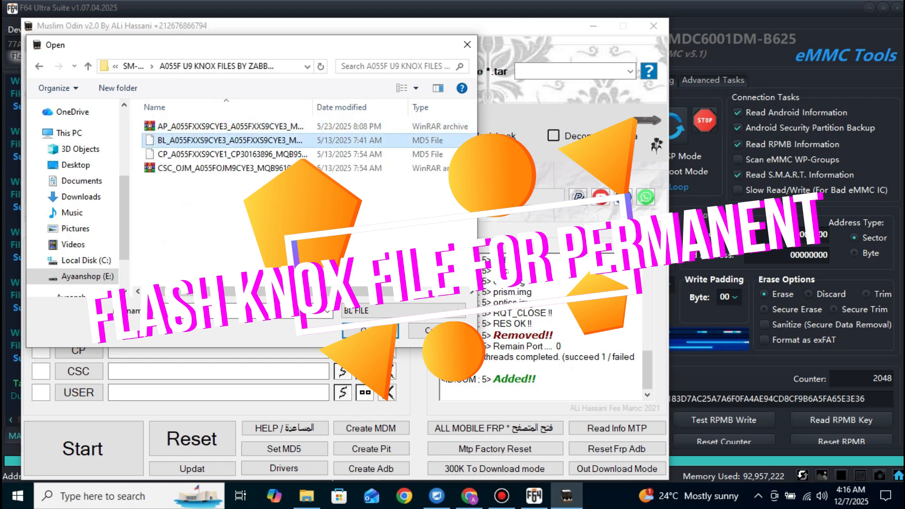